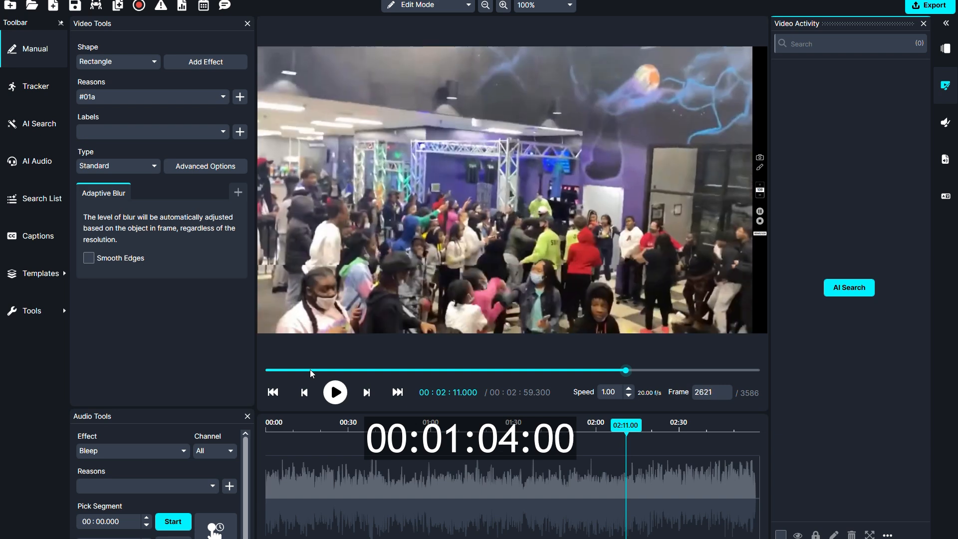
Step: Set up an AI search that detects only faces and look through the additional effects available for them
{"action": "left_click", "coordinate": [837, 289]}
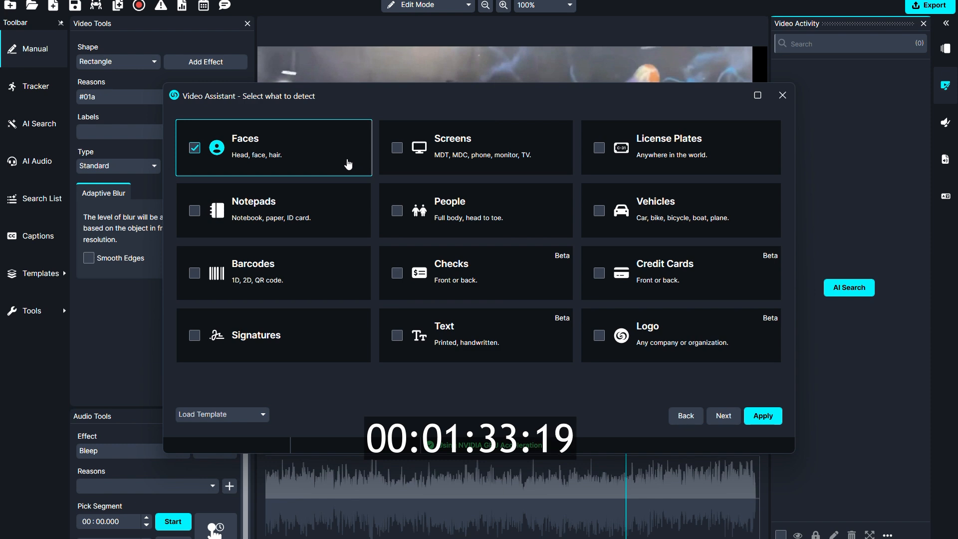
{"action": "left_click", "coordinate": [723, 415]}
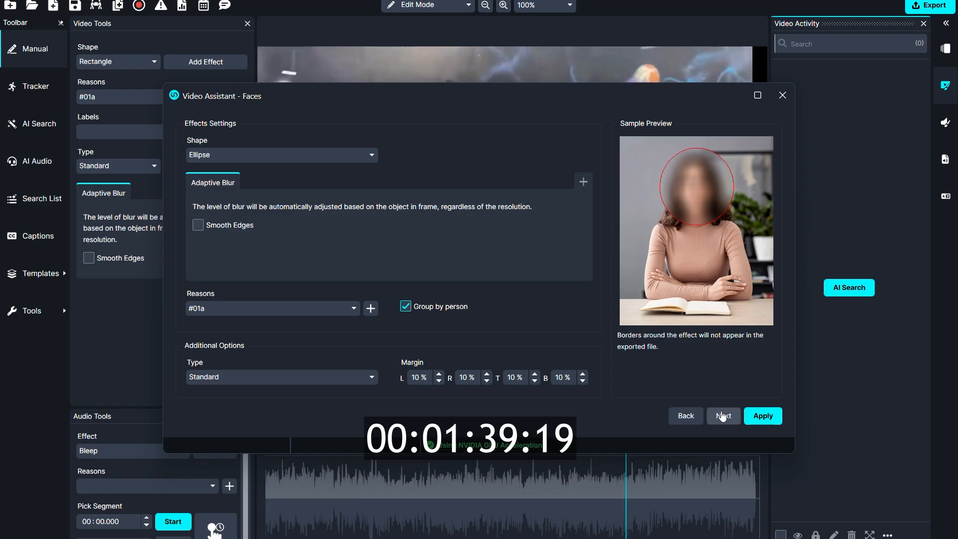
{"action": "left_click", "coordinate": [584, 183]}
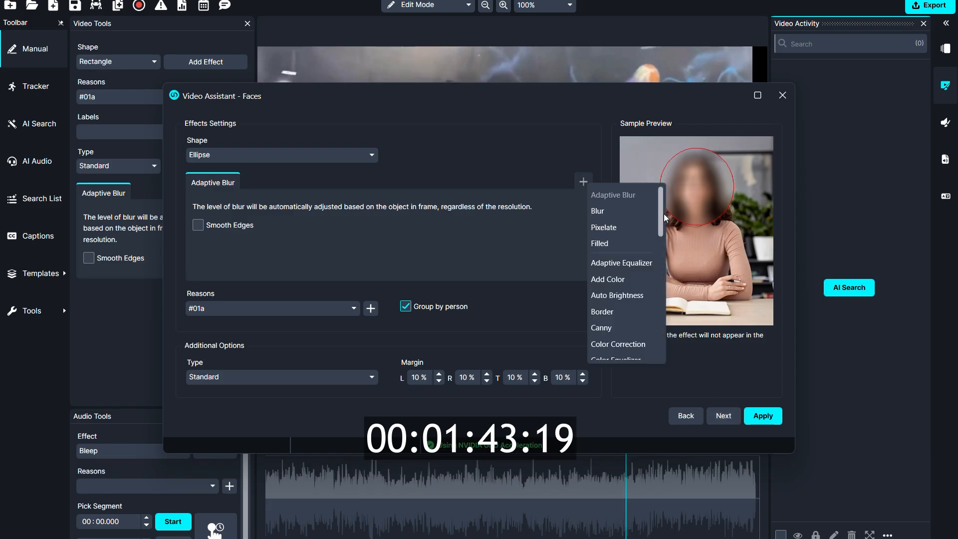
{"action": "left_click_drag", "start_coordinate": [661, 215], "coordinate": [656, 342]}
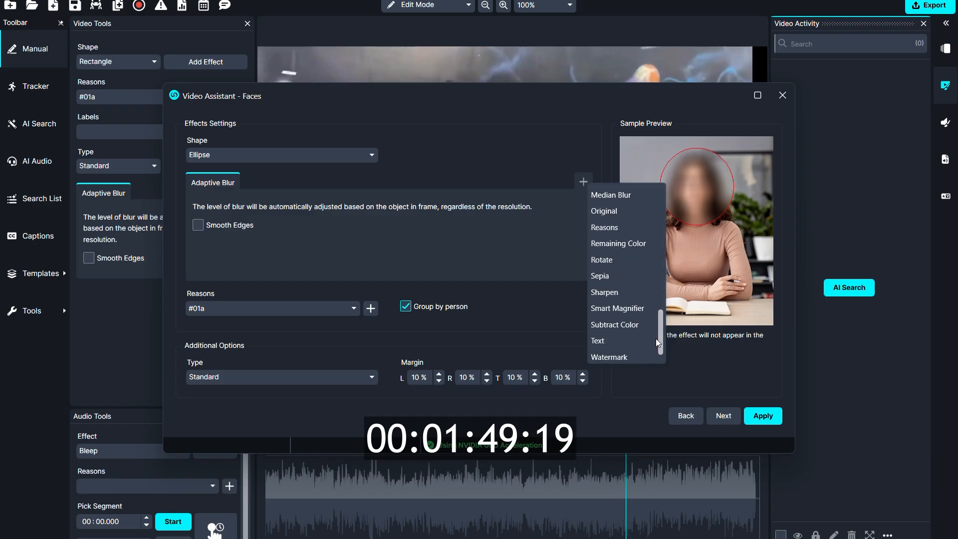
{"action": "left_click", "coordinate": [495, 325]}
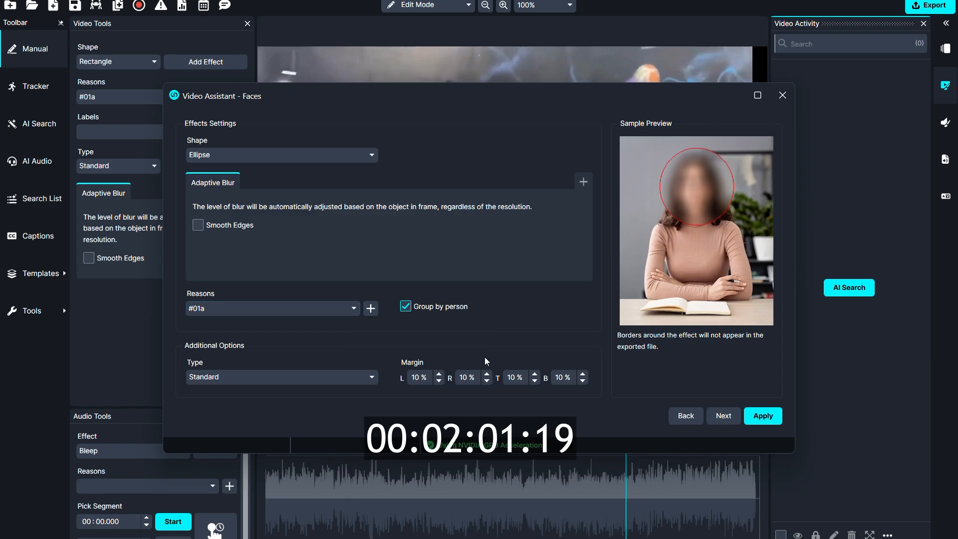
Step: Adjust the left margin of the face effect, finishing at 10%, and apply the face detection to the video
{"action": "left_click", "coordinate": [439, 374]}
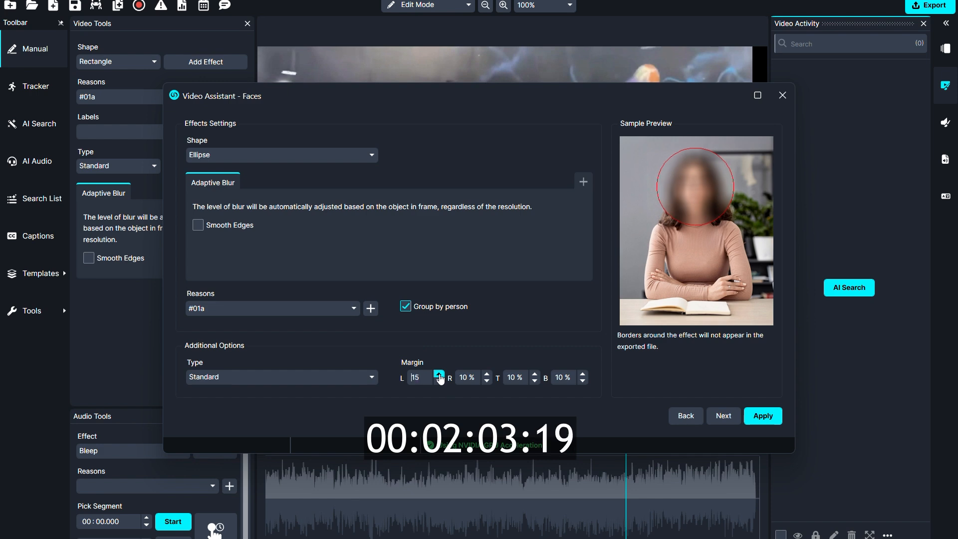
{"action": "left_click", "coordinate": [440, 375]}
{"action": "left_click", "coordinate": [439, 375]}
{"action": "left_click", "coordinate": [438, 381]}
{"action": "left_click", "coordinate": [438, 381]}
{"action": "left_click", "coordinate": [438, 381]}
{"action": "left_click", "coordinate": [439, 381]}
{"action": "left_click", "coordinate": [438, 381]}
{"action": "left_click", "coordinate": [438, 381]}
{"action": "left_click", "coordinate": [438, 381]}
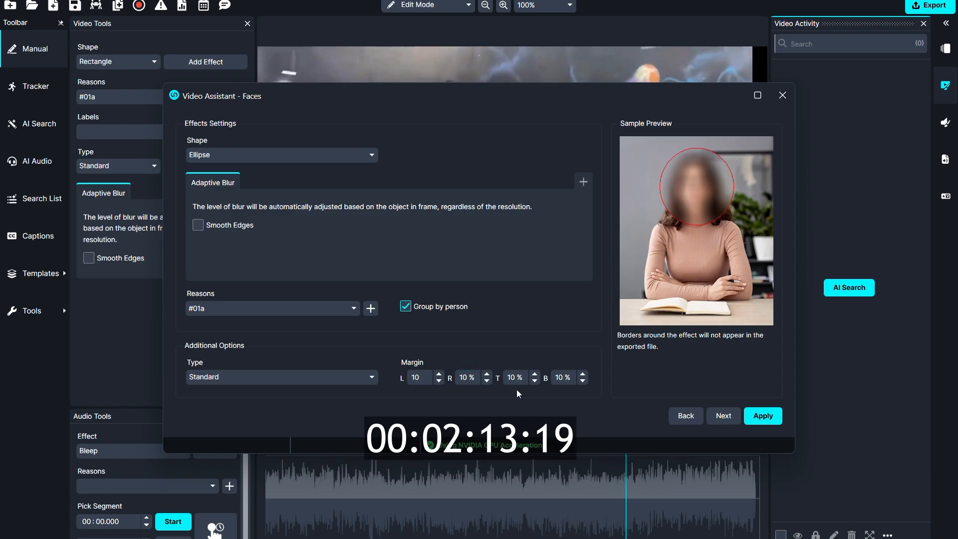
{"action": "left_click", "coordinate": [760, 417]}
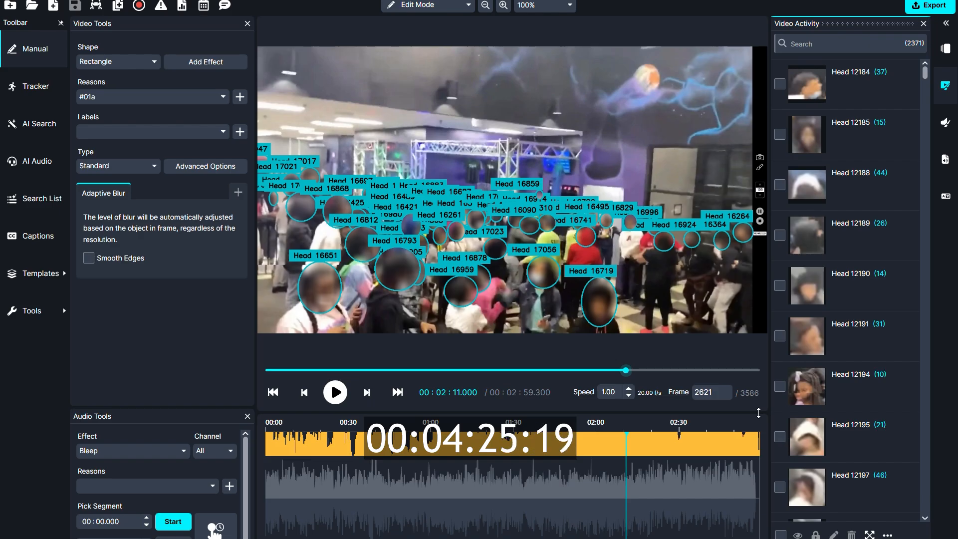
Step: Play the video from the beginning and skip ahead to about 30 seconds, checking that the heads are blurred
{"action": "left_click_drag", "start_coordinate": [625, 369], "coordinate": [264, 359]}
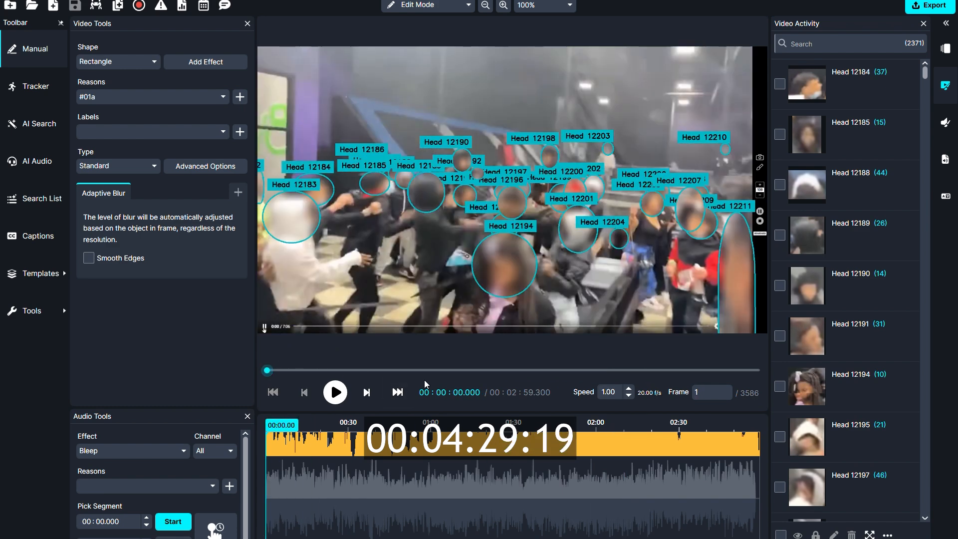
{"action": "key", "text": "space"}
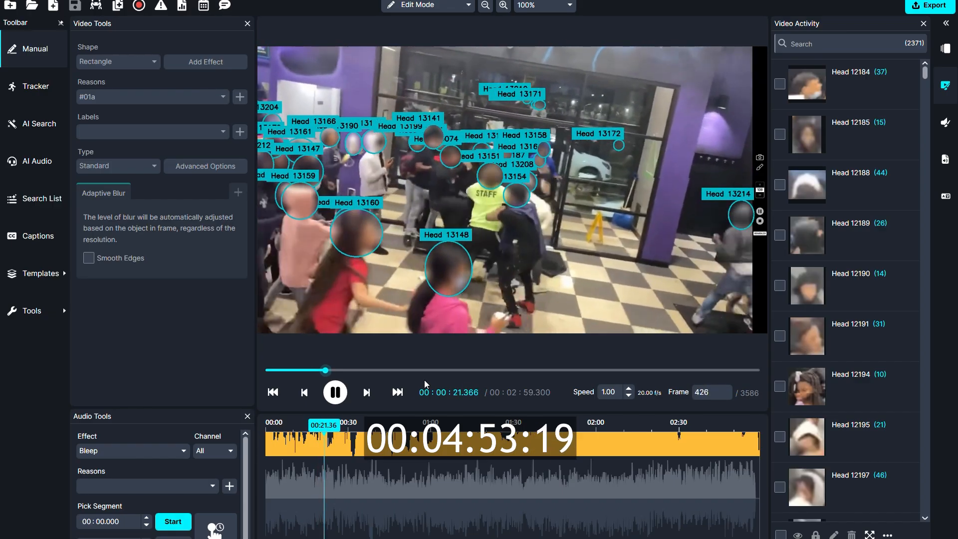
{"action": "key", "text": "space"}
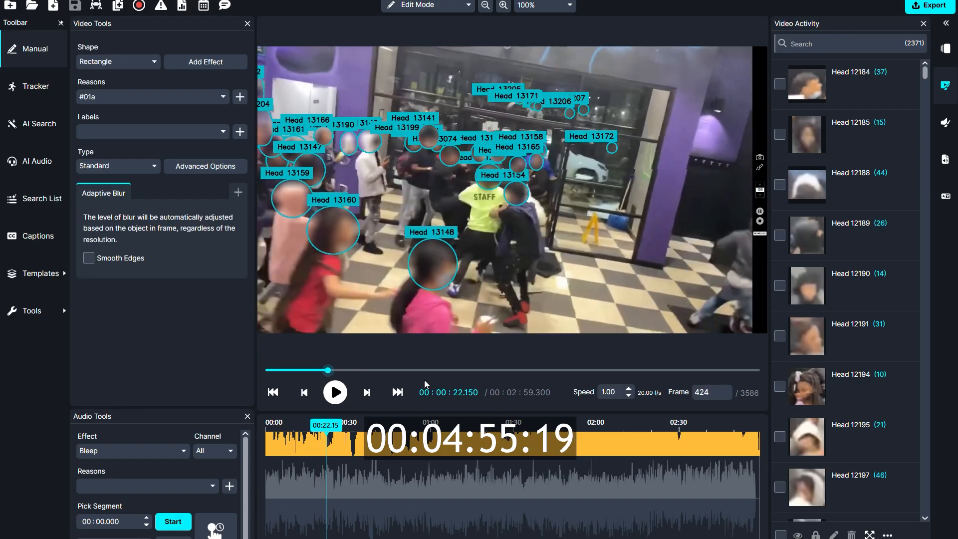
{"action": "key", "text": "Right"}
{"action": "key", "text": "Right"}
{"action": "key", "text": "Right"}
{"action": "key", "text": "Right"}
{"action": "key", "text": "Right"}
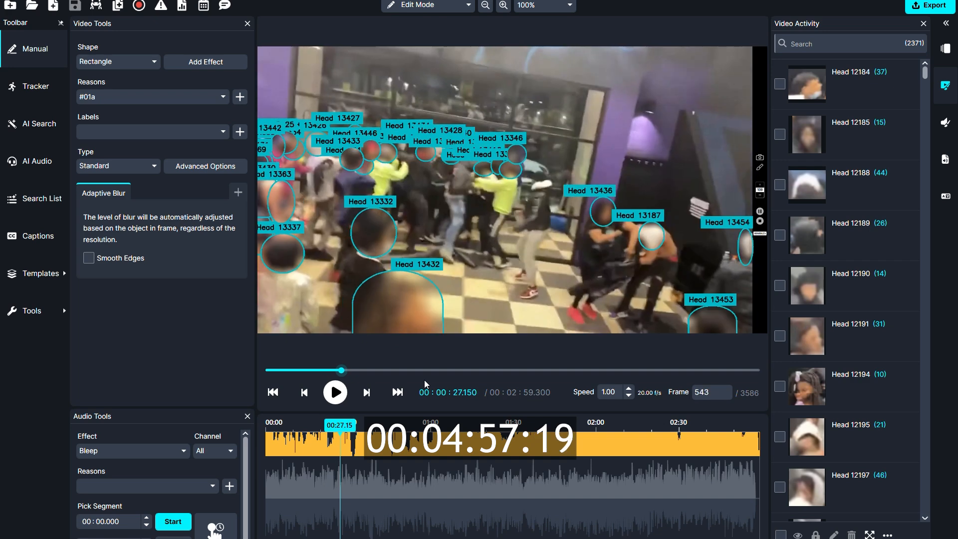
{"action": "key", "text": "shift+Right"}
{"action": "key", "text": "shift+Right"}
{"action": "key", "text": "shift+Right"}
{"action": "key", "text": "Right"}
{"action": "key", "text": "Right"}
{"action": "key", "text": "Right"}
{"action": "key", "text": "Right"}
{"action": "key", "text": "Right"}
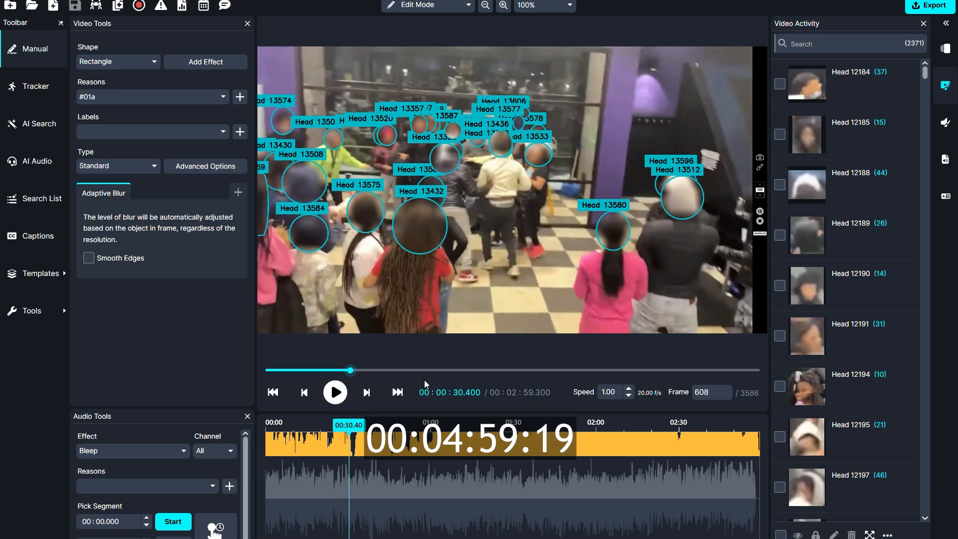
Step: At frame 648, draw a rectangular Tracker blur around the undetected head with curly orange hair
{"action": "key", "text": "Right"}
{"action": "key", "text": "Right"}
{"action": "key", "text": "Right"}
{"action": "key", "text": "Right"}
{"action": "key", "text": "Right"}
{"action": "key", "text": "Right"}
{"action": "key", "text": "Right"}
{"action": "key", "text": "Right"}
{"action": "key", "text": "Right"}
{"action": "key", "text": "Right"}
{"action": "key", "text": "Right"}
{"action": "key", "text": "Right"}
{"action": "key", "text": "Right"}
{"action": "key", "text": "Right"}
{"action": "key", "text": "Right"}
{"action": "key", "text": "Right"}
{"action": "key", "text": "Right"}
{"action": "key", "text": "Right"}
{"action": "key", "text": "Right"}
{"action": "key", "text": "Right"}
{"action": "key", "text": "Left"}
{"action": "key", "text": "Left"}
{"action": "key", "text": "Left"}
{"action": "key", "text": "Left"}
{"action": "key", "text": "Left"}
{"action": "key", "text": "Left"}
{"action": "key", "text": "Left"}
{"action": "key", "text": "Left"}
{"action": "key", "text": "Left"}
{"action": "key", "text": "Left"}
{"action": "key", "text": "Left"}
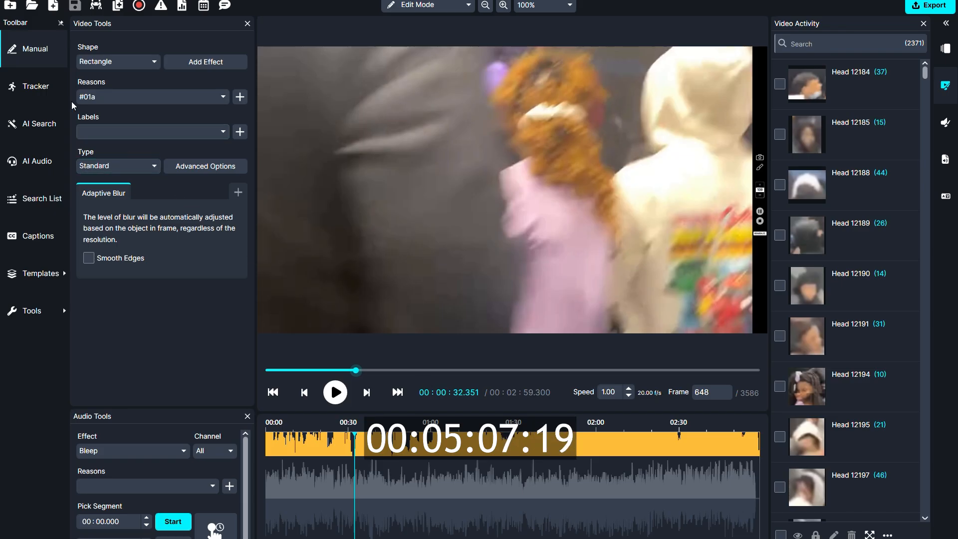
{"action": "left_click", "coordinate": [37, 89]}
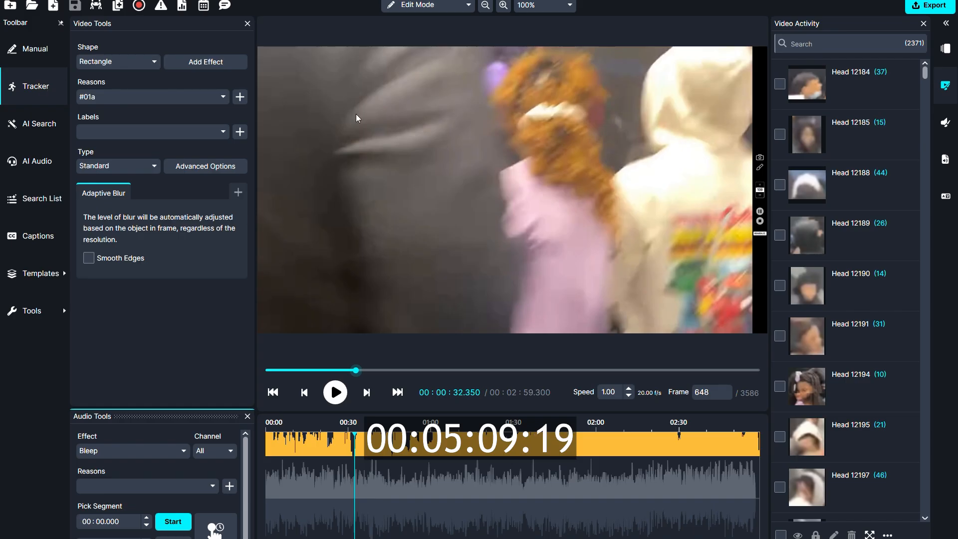
{"action": "mouse_move", "coordinate": [495, 49]}
{"action": "left_mouse_down"}
{"action": "mouse_move", "coordinate": [538, 79]}
{"action": "mouse_move", "coordinate": [592, 147]}
{"action": "mouse_move", "coordinate": [630, 232]}
{"action": "left_mouse_up"}
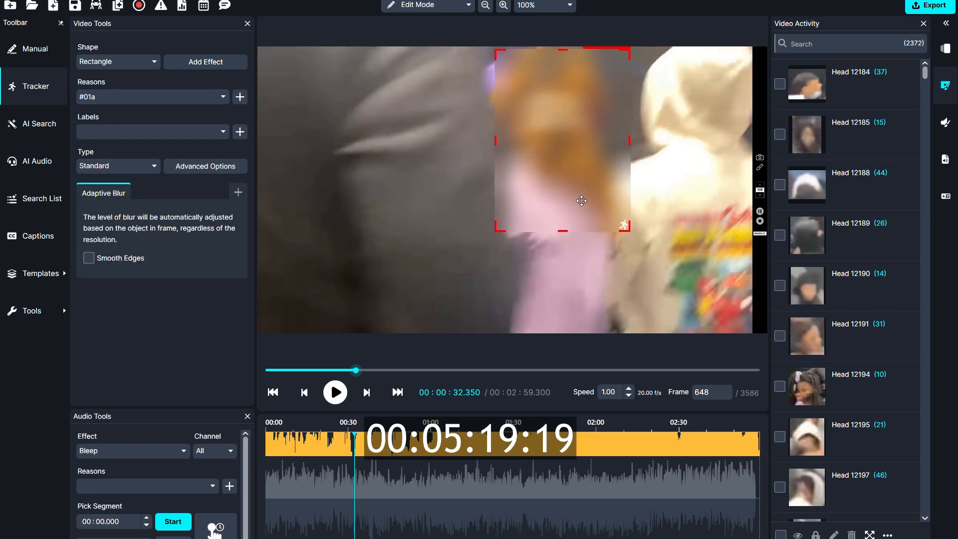
Step: Track the rectangular blur forward to frame 659 and delete it from that frame onward
{"action": "key", "text": "Right"}
{"action": "key", "text": "Right"}
{"action": "key", "text": "Right"}
{"action": "key", "text": "Right"}
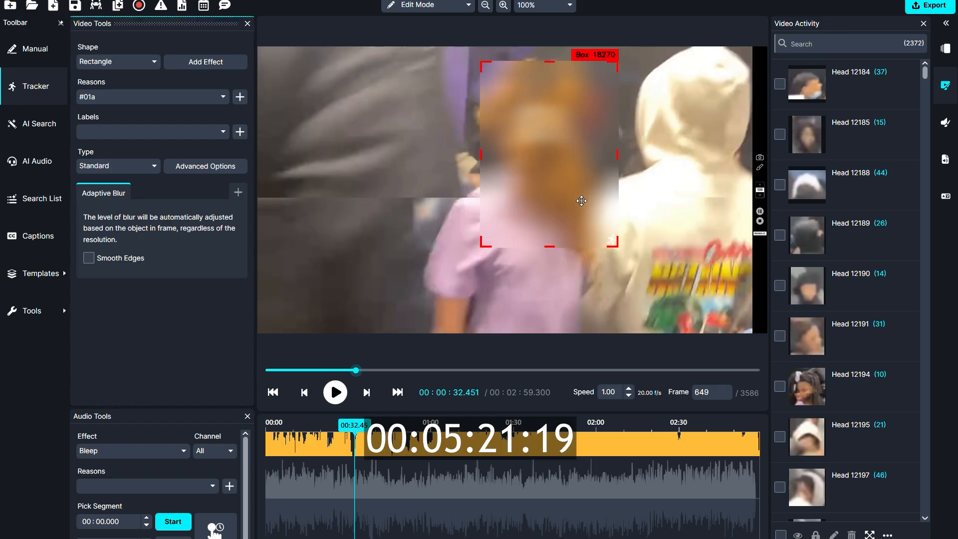
{"action": "key", "text": "Right"}
{"action": "key", "text": "Right"}
{"action": "key", "text": "Right"}
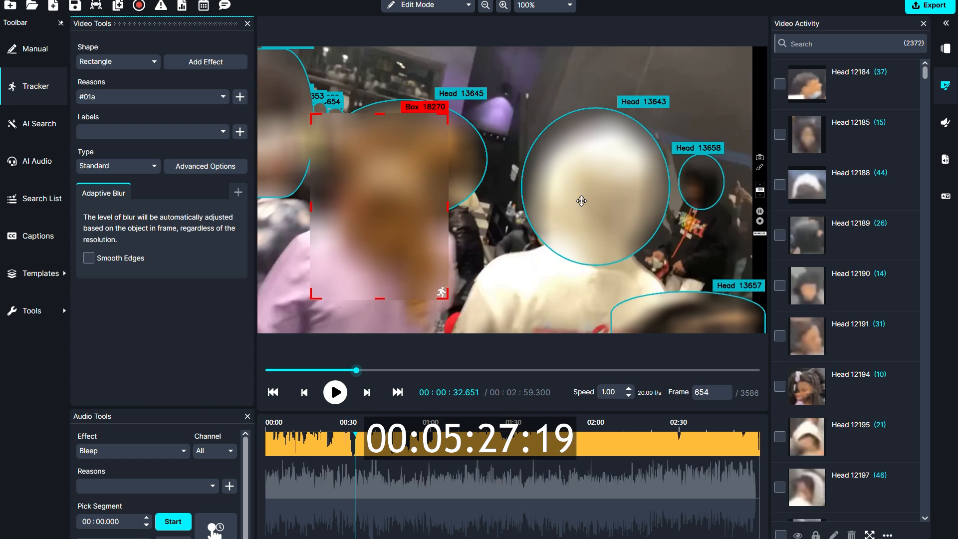
{"action": "key", "text": "Right"}
{"action": "key", "text": "Right"}
{"action": "key", "text": "Right"}
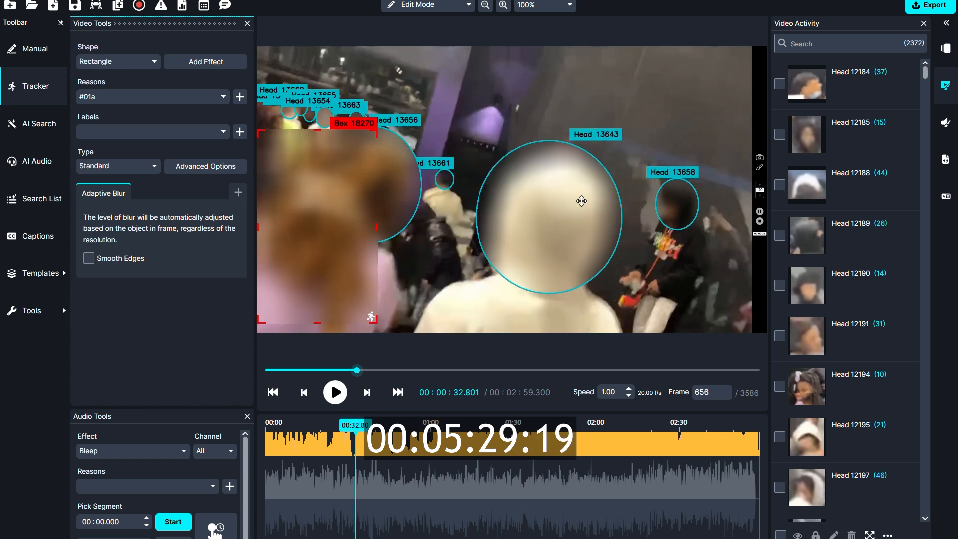
{"action": "key", "text": "Right"}
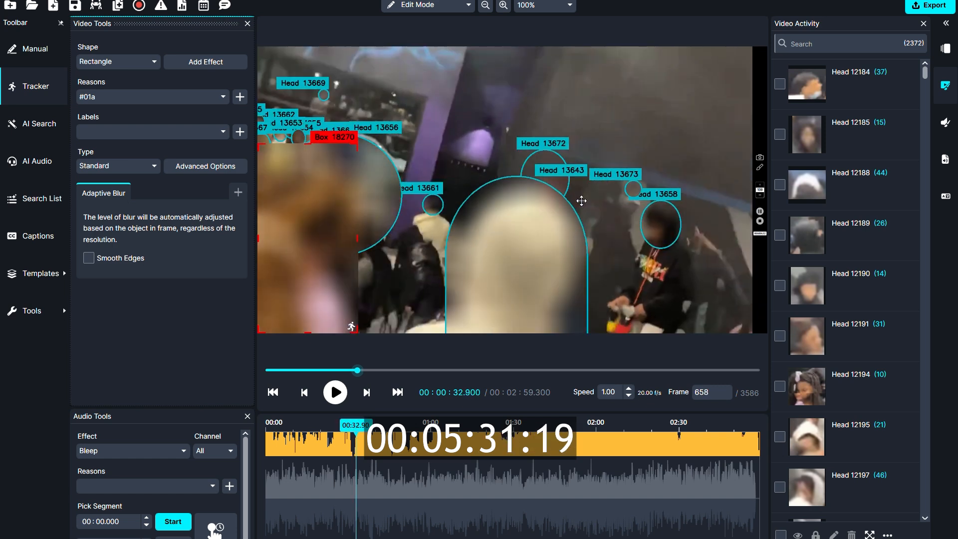
{"action": "key", "text": "Right"}
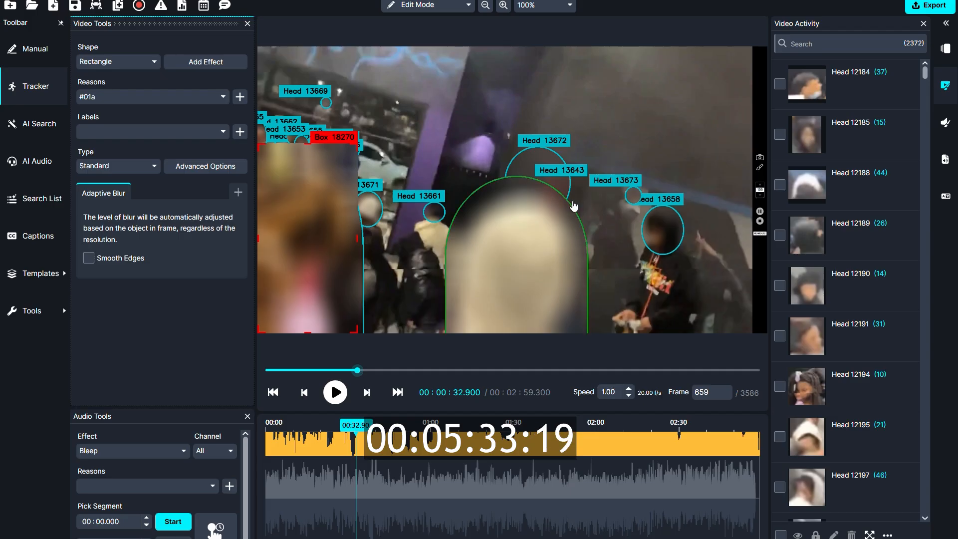
{"action": "right_click", "coordinate": [320, 254]}
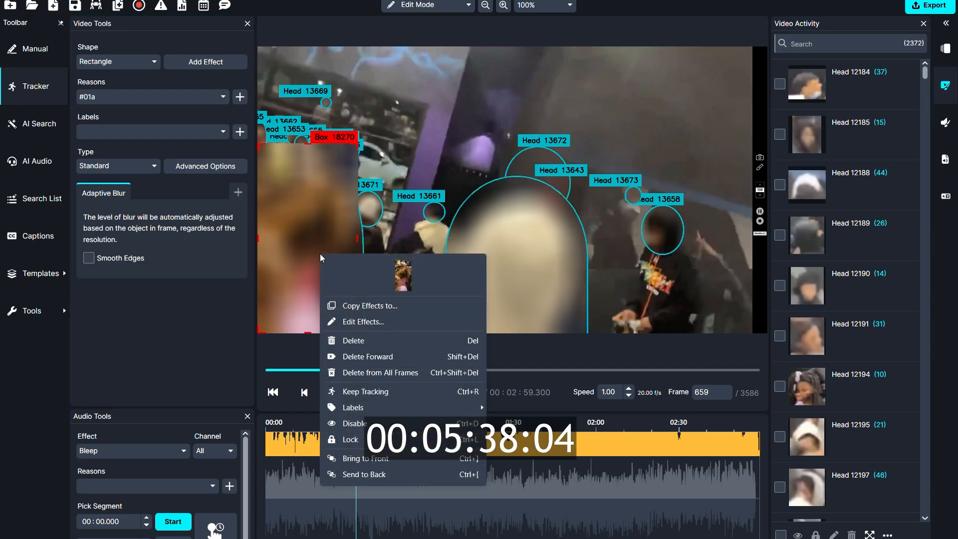
{"action": "left_click", "coordinate": [391, 357]}
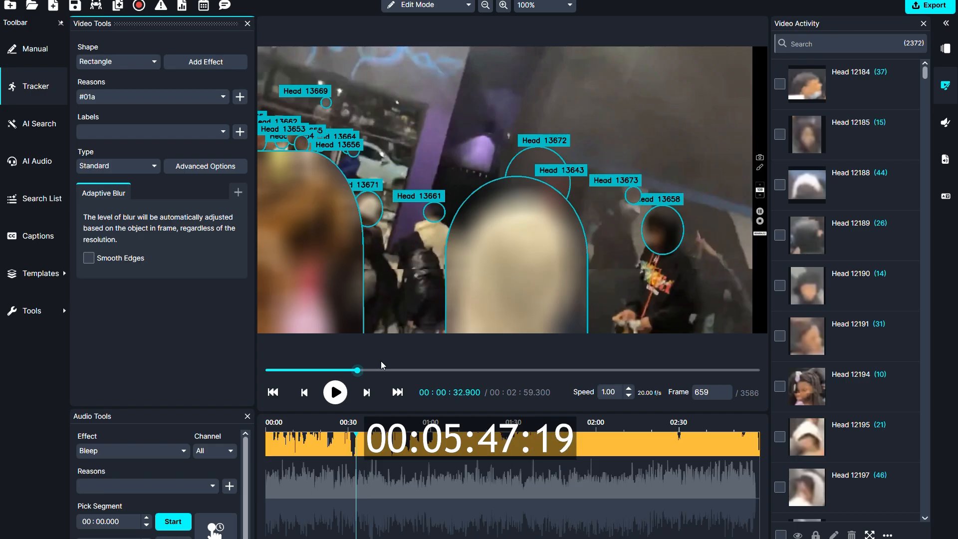
Step: Skip through the footage up to about the one-minute mark to check the head blurring
{"action": "key", "text": "Right"}
{"action": "key", "text": "Right"}
{"action": "key", "text": "Right"}
{"action": "key", "text": "Right"}
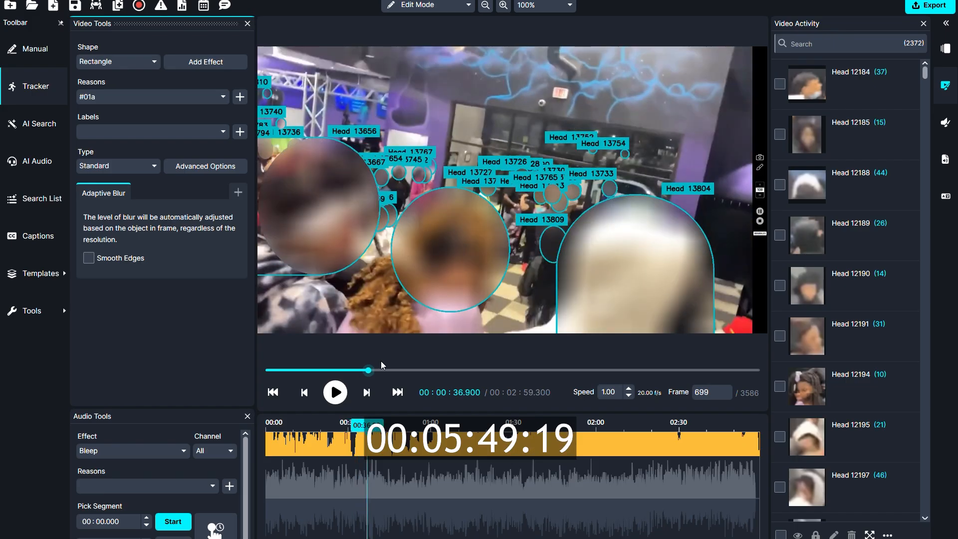
{"action": "key", "text": "Right"}
{"action": "key", "text": "Right"}
{"action": "key", "text": "Right"}
{"action": "key", "text": "Right"}
{"action": "key", "text": "Right"}
{"action": "key", "text": "Right"}
{"action": "key", "text": "Right"}
{"action": "key", "text": "Right"}
{"action": "key", "text": "Right"}
{"action": "key", "text": "Right"}
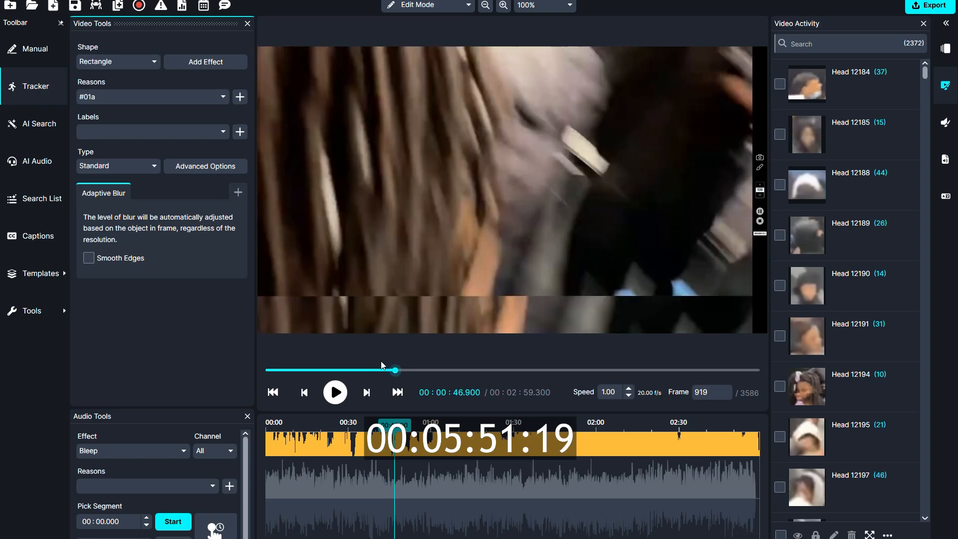
{"action": "key", "text": "Right"}
{"action": "key", "text": "Right"}
{"action": "key", "text": "Right"}
{"action": "key", "text": "Right"}
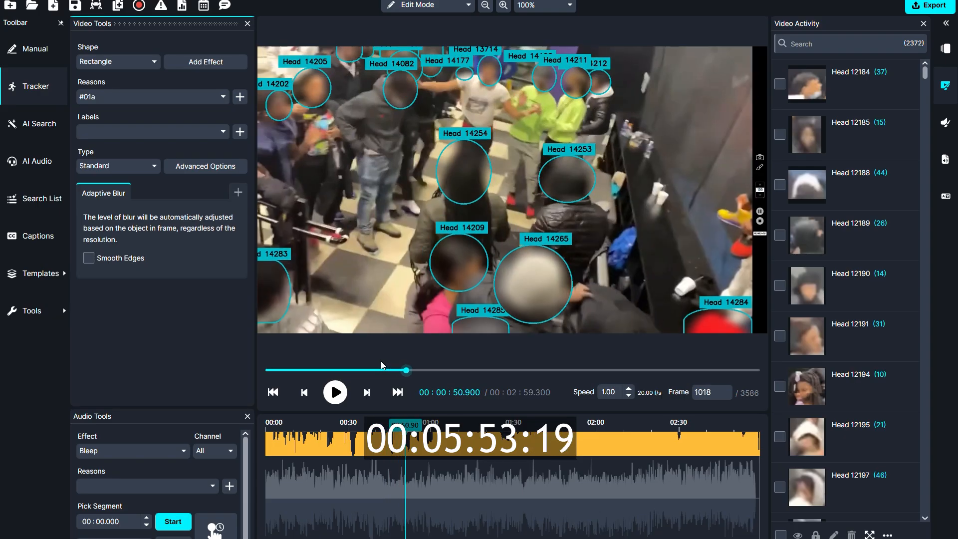
{"action": "key", "text": "Right"}
{"action": "key", "text": "Right"}
{"action": "key", "text": "Right"}
{"action": "key", "text": "Right"}
{"action": "key", "text": "Right"}
{"action": "key", "text": "Right"}
{"action": "key", "text": "Right"}
{"action": "key", "text": "Right"}
{"action": "key", "text": "Right"}
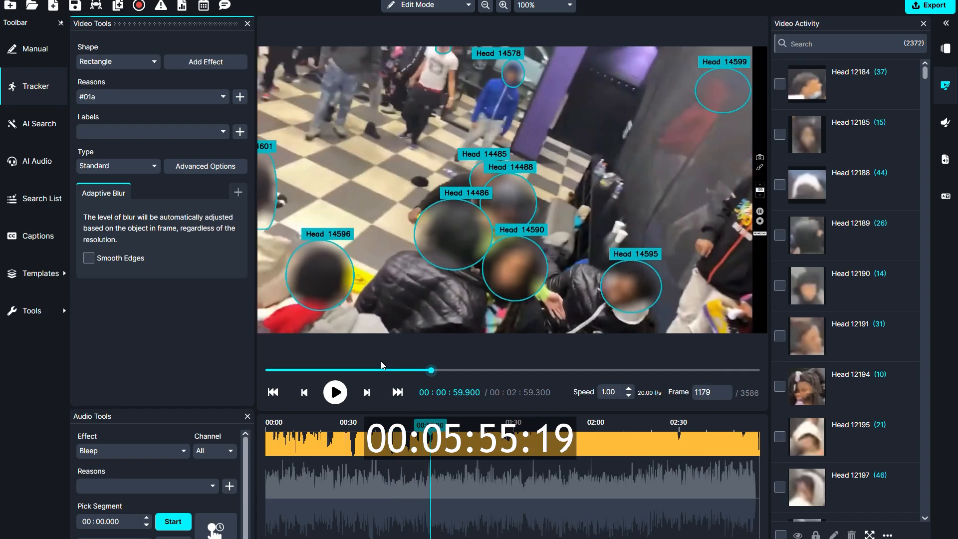
{"action": "key", "text": "Right"}
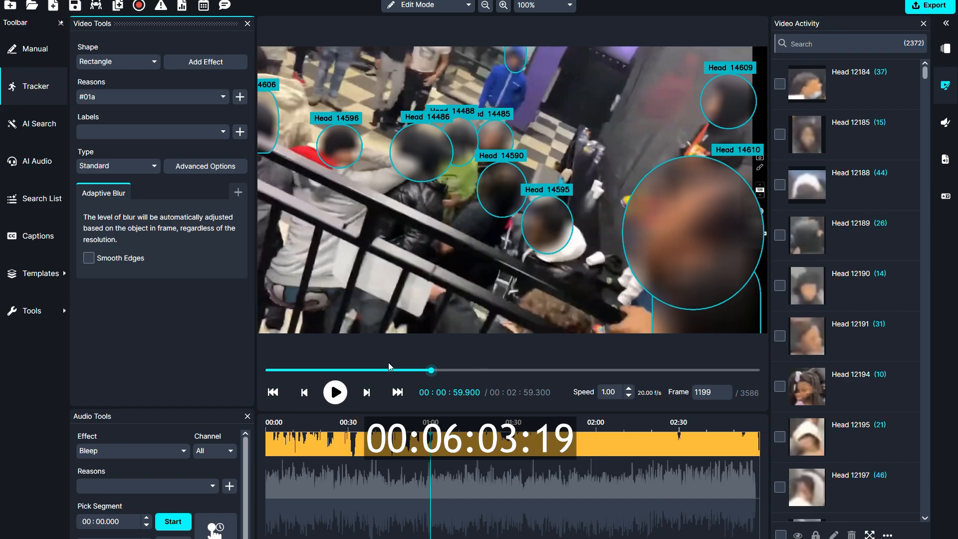
Step: Go to about 1:46 in the video and disable the blur on the head of the person in the blue hoodie
{"action": "left_click", "coordinate": [556, 371]}
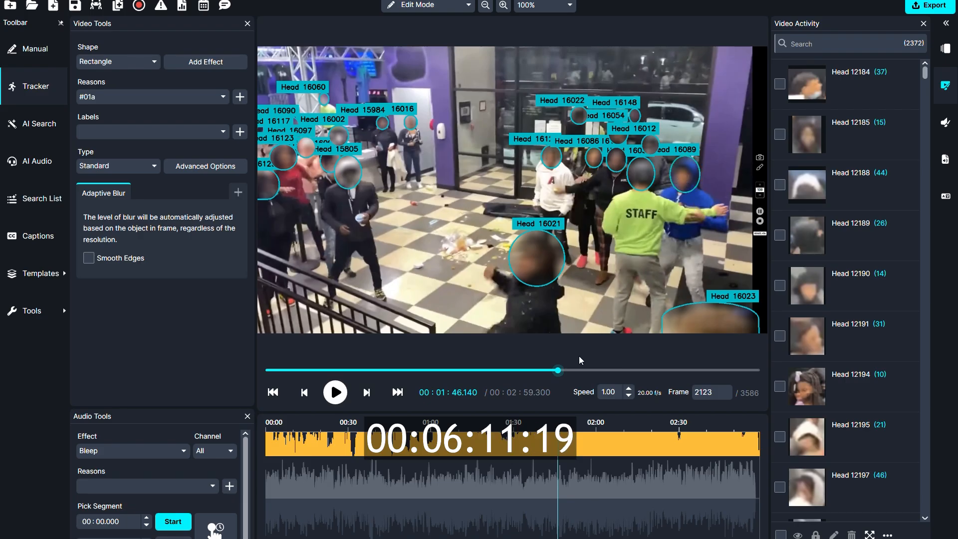
{"action": "left_click", "coordinate": [685, 175]}
{"action": "right_click", "coordinate": [685, 172]}
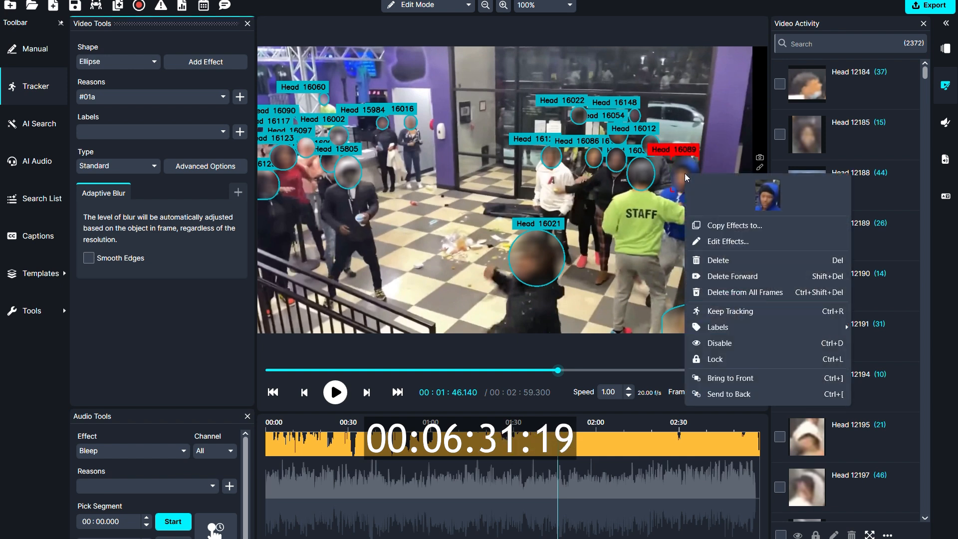
{"action": "left_click", "coordinate": [745, 342]}
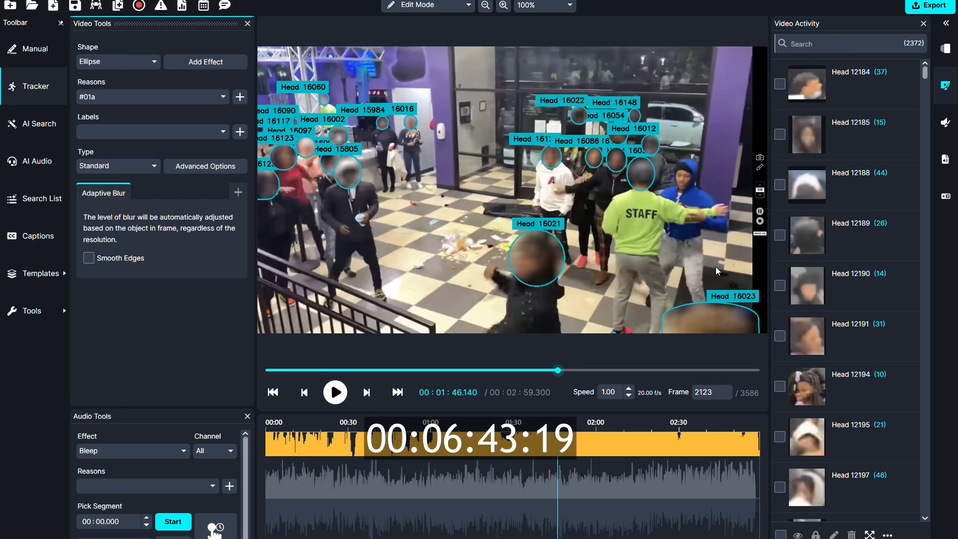
Step: Filter the video activity list by "16" and re-enable the blur for Head 16089
{"action": "mouse_move", "coordinate": [862, 351]}
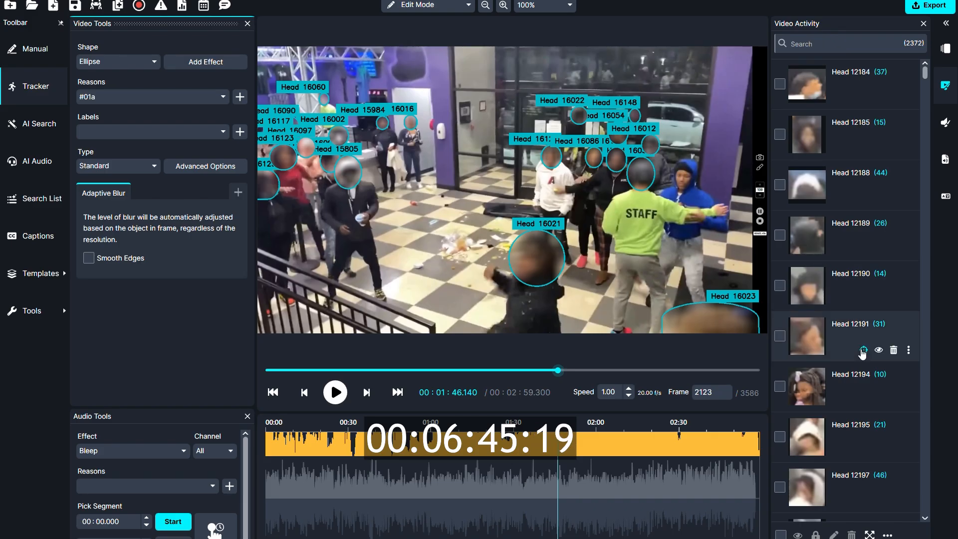
{"action": "scroll", "coordinate": [863, 352], "scroll_direction": "down", "scroll_amount": 5}
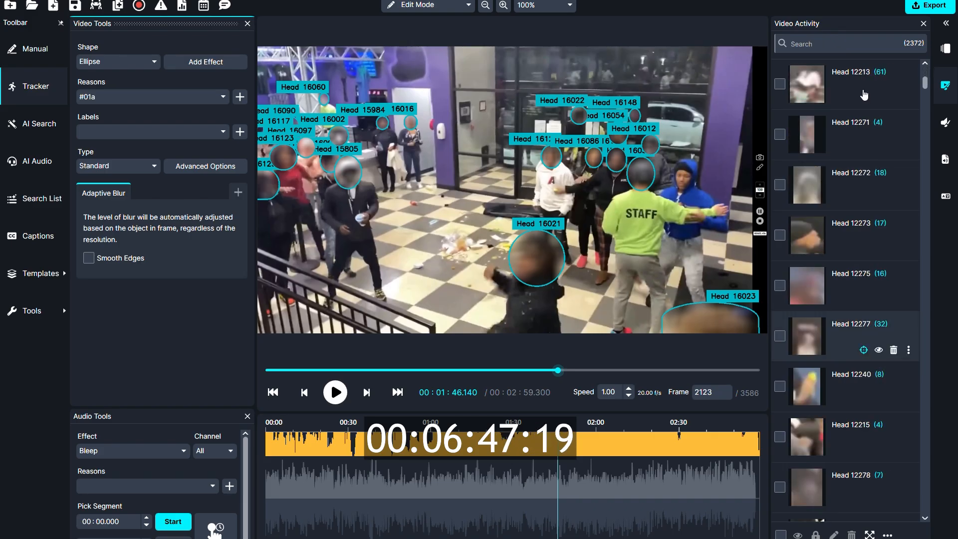
{"action": "scroll", "coordinate": [849, 90], "scroll_direction": "down", "scroll_amount": 3}
{"action": "left_click", "coordinate": [810, 42]}
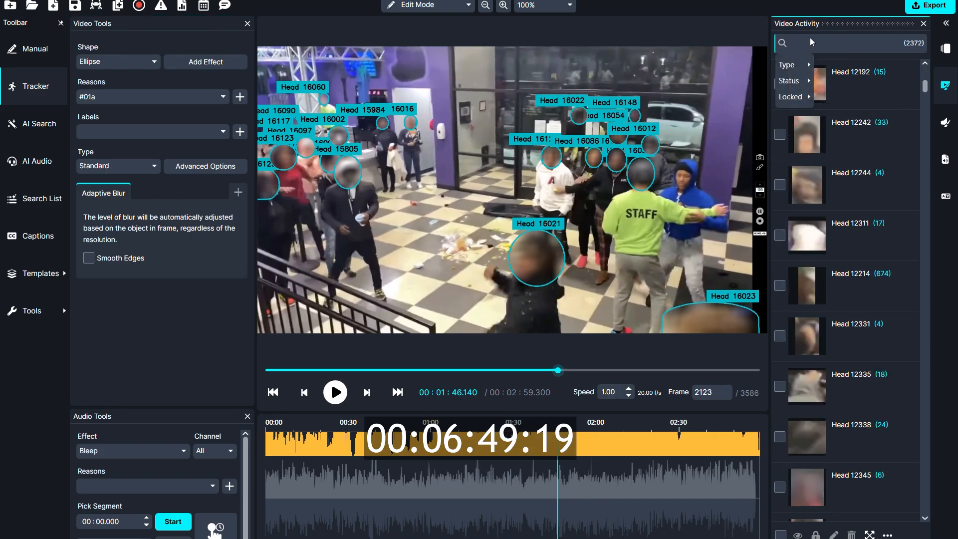
{"action": "type", "text": "16"}
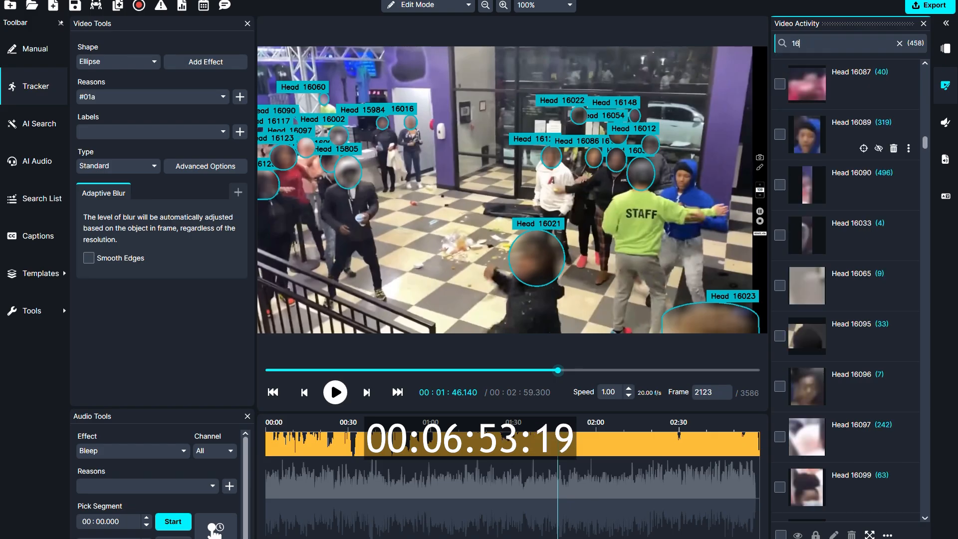
{"action": "left_click", "coordinate": [879, 149]}
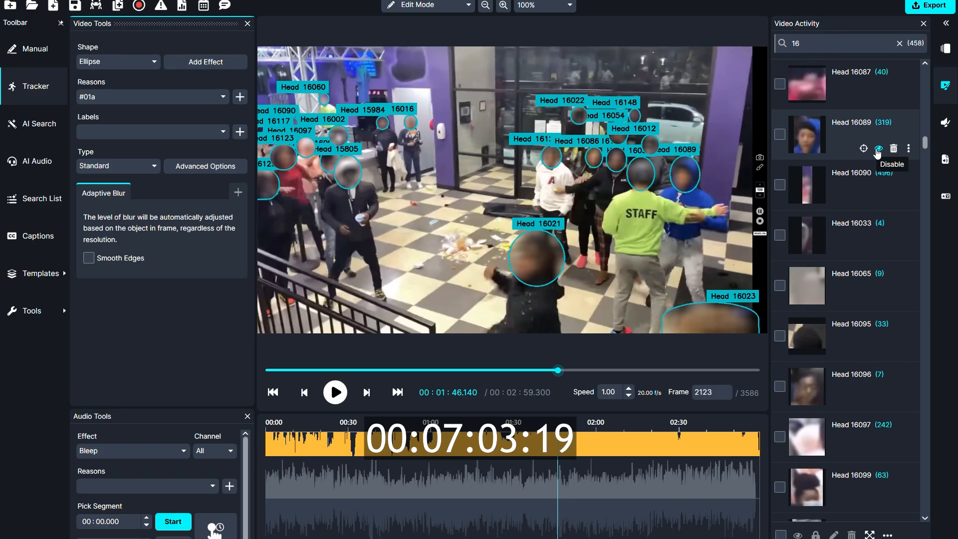
Step: Disable the blur for Head 16089
{"action": "left_click", "coordinate": [879, 150]}
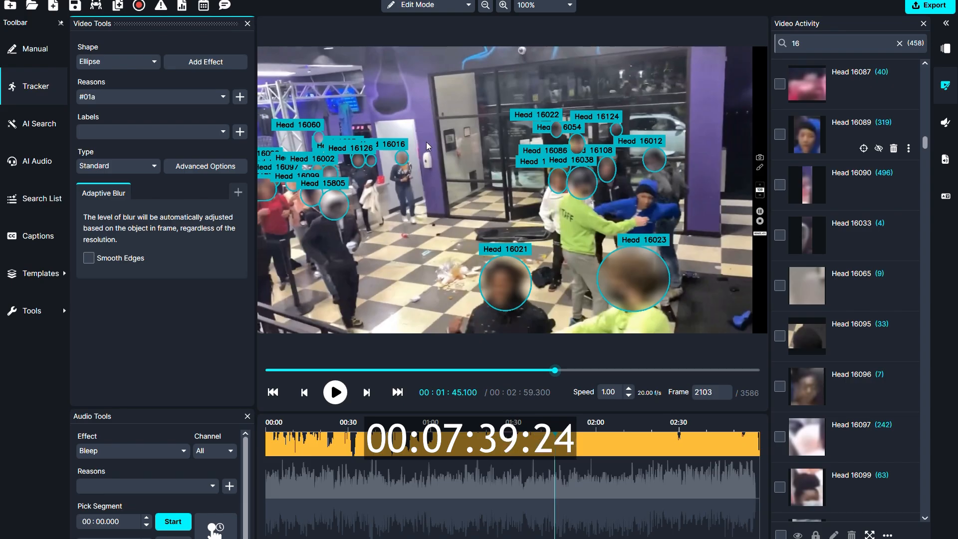
Step: Draw a large elliptical blur mid-frame at frame 2103 and copy its effects with Watermark in place of Adaptive Blur
{"action": "left_click_drag", "start_coordinate": [423, 136], "coordinate": [614, 252]}
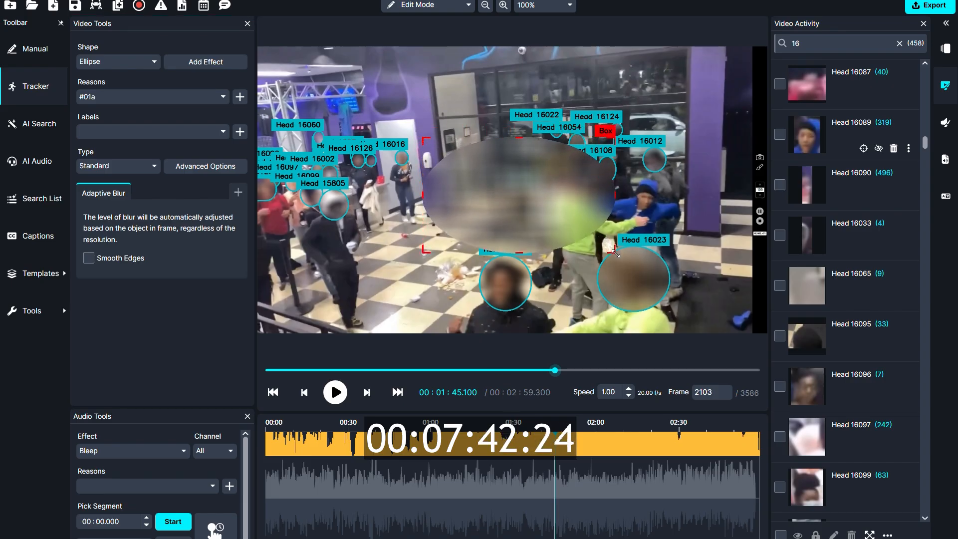
{"action": "right_click", "coordinate": [517, 189]}
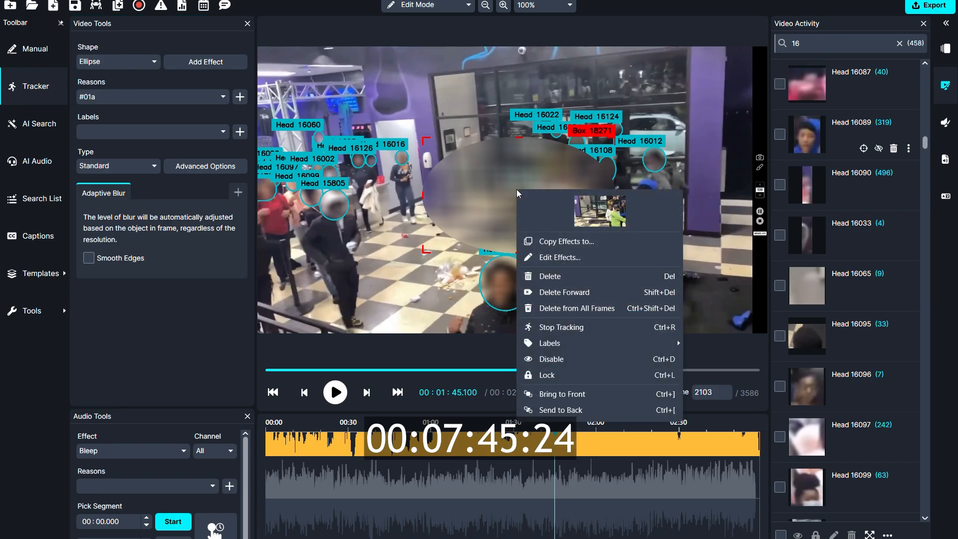
{"action": "left_click", "coordinate": [569, 241]}
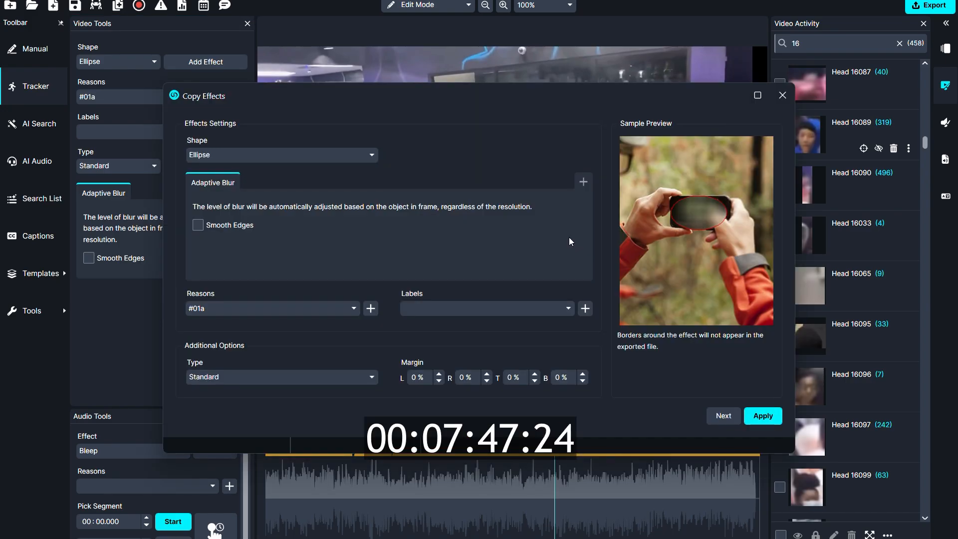
{"action": "left_click", "coordinate": [584, 179]}
{"action": "left_click_drag", "start_coordinate": [658, 207], "coordinate": [647, 335]}
{"action": "left_click", "coordinate": [636, 337]}
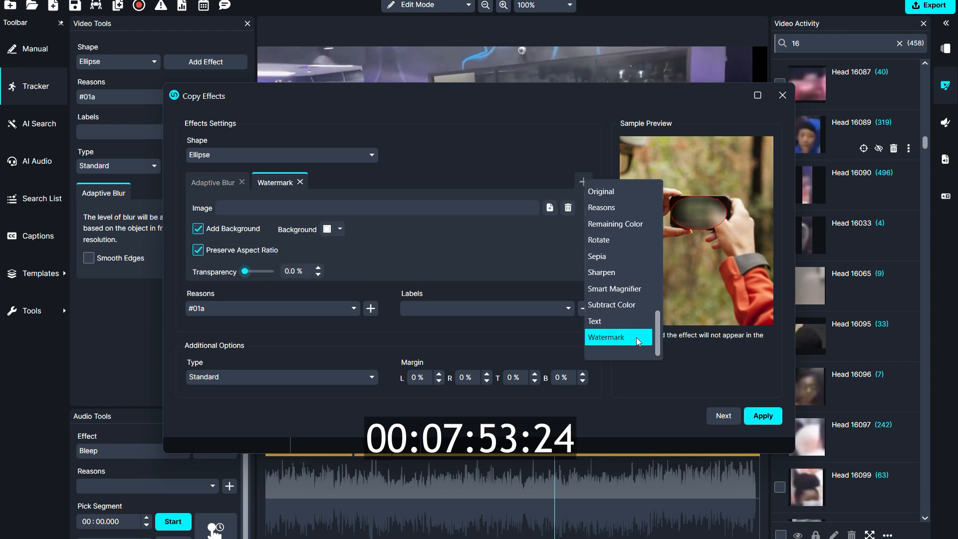
{"action": "left_click", "coordinate": [242, 182]}
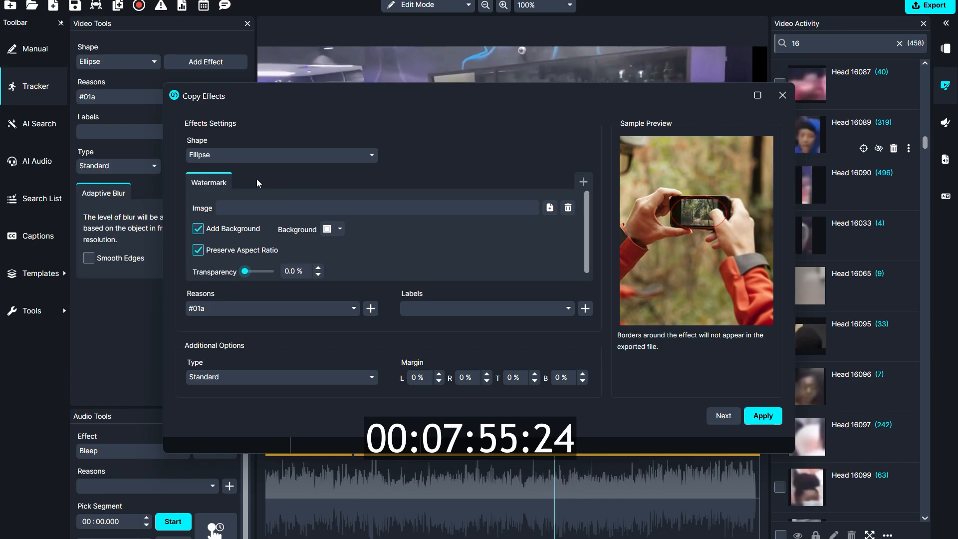
Step: Use logo_school.png from Downloads as the watermark image, with no added background and 50% transparency
{"action": "left_click", "coordinate": [551, 209]}
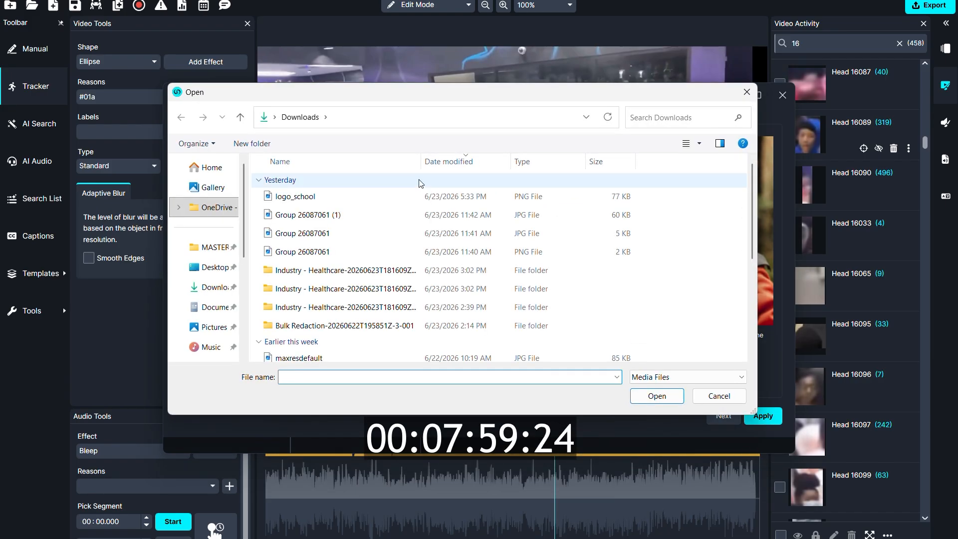
{"action": "left_click", "coordinate": [419, 196]}
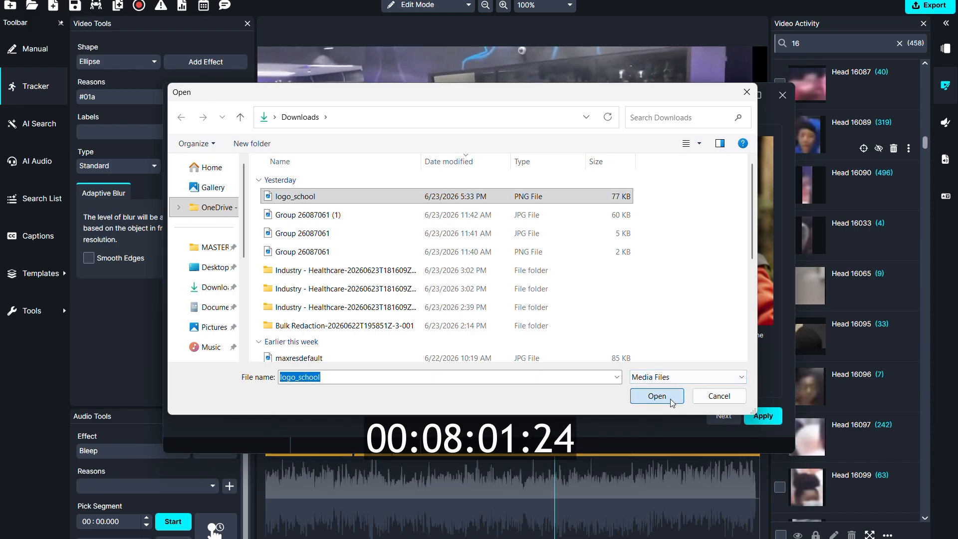
{"action": "left_click", "coordinate": [656, 396]}
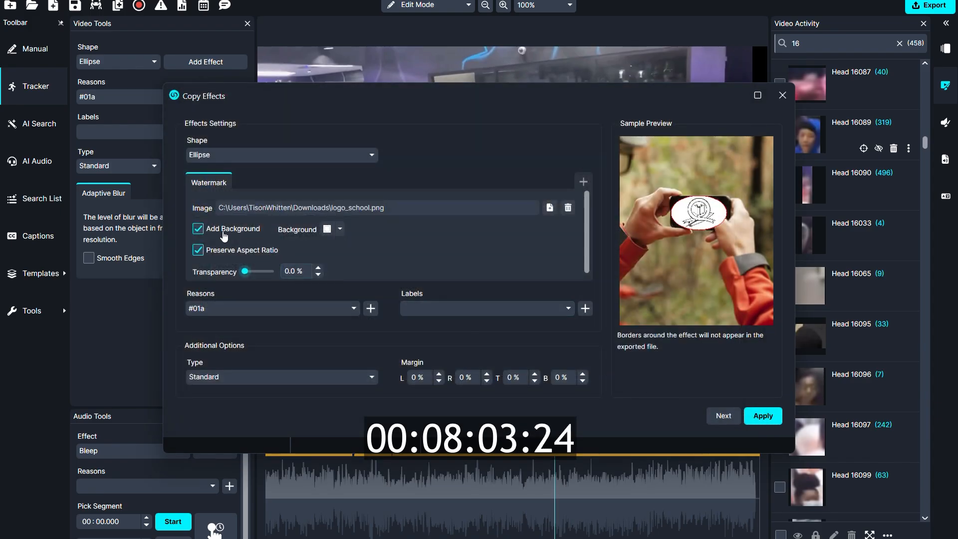
{"action": "left_click", "coordinate": [198, 229]}
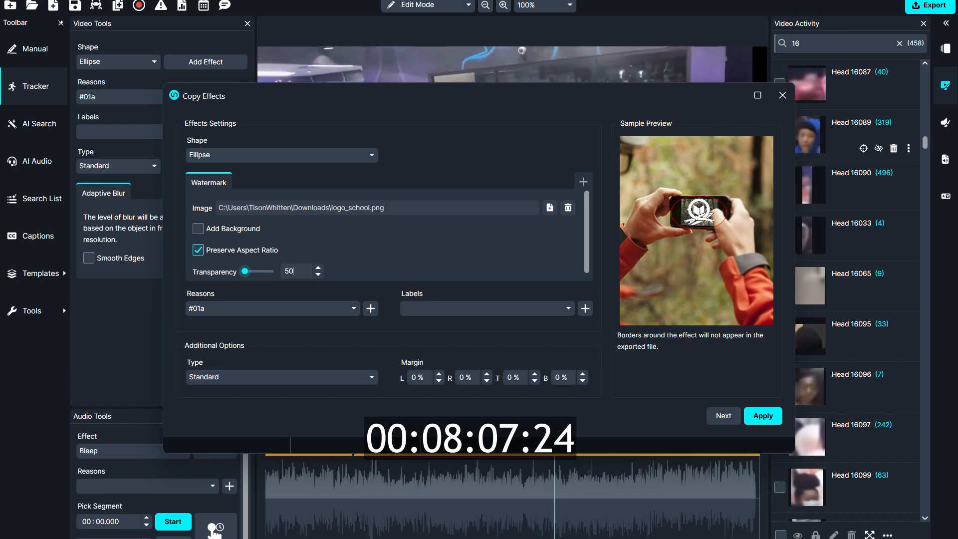
{"action": "key", "text": "Return"}
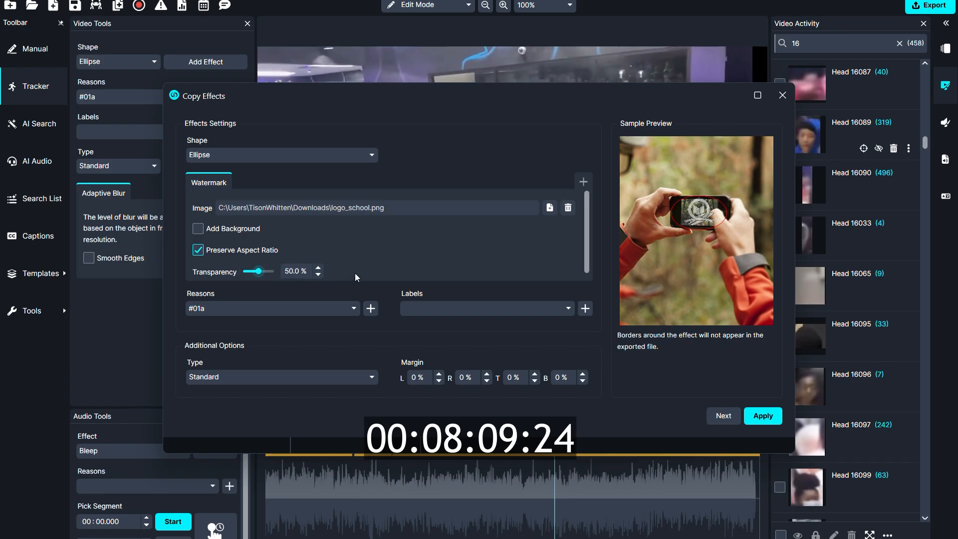
Step: Apply the watermark to the whole file without a redaction reason and check it at about 0:51 in the video
{"action": "left_click", "coordinate": [320, 317]}
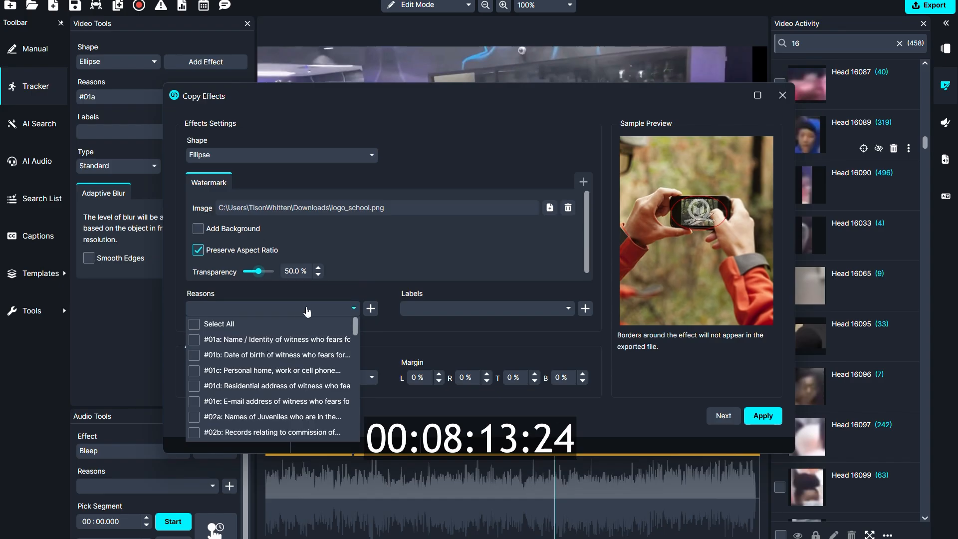
{"action": "left_click", "coordinate": [308, 311]}
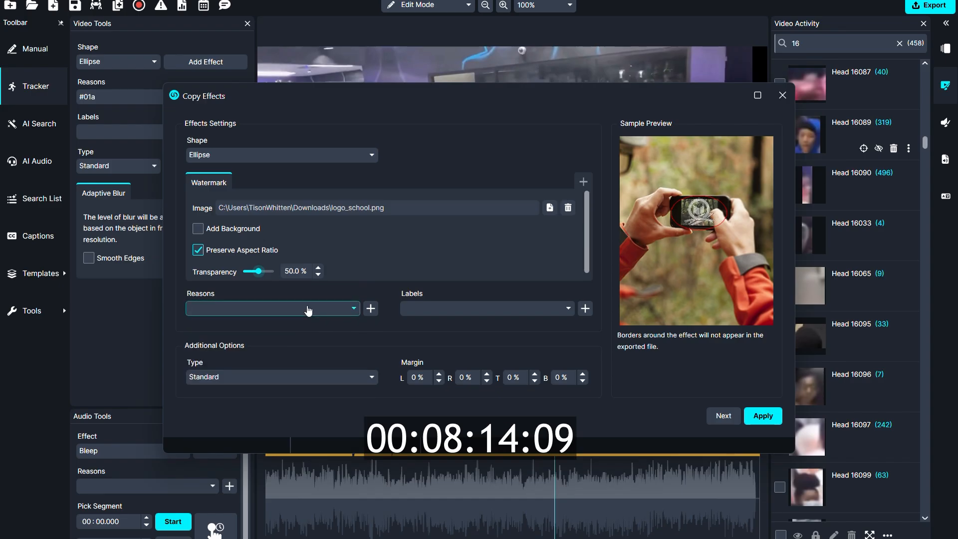
{"action": "left_click", "coordinate": [730, 416]}
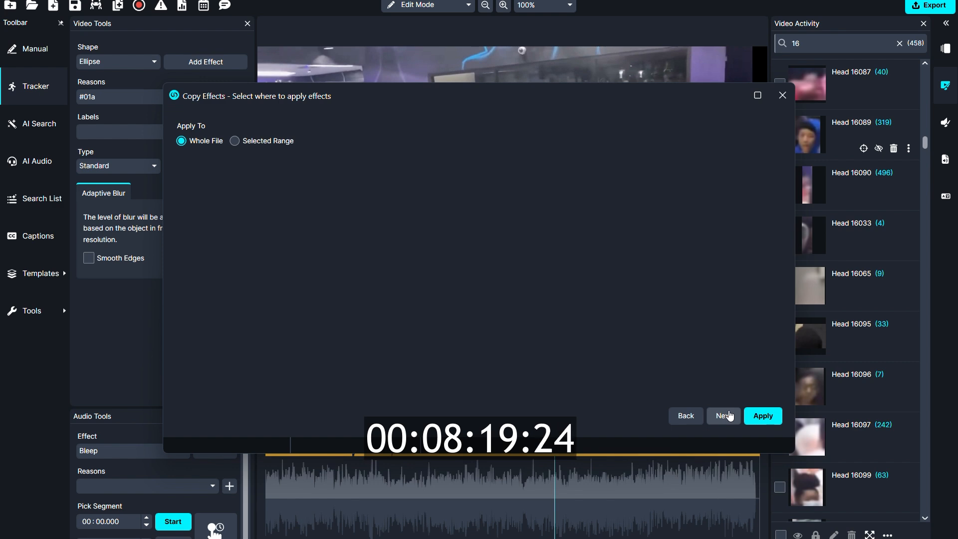
{"action": "left_click", "coordinate": [749, 417]}
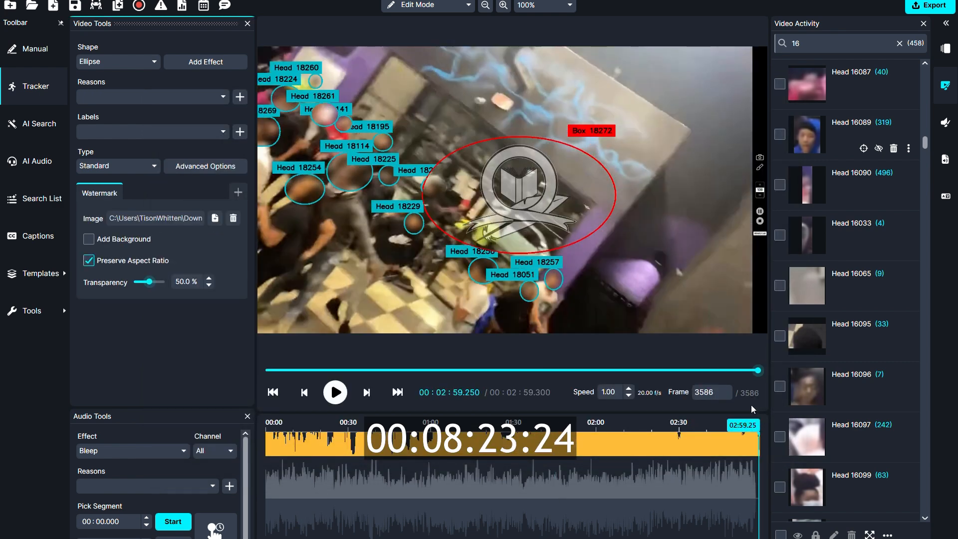
{"action": "left_click_drag", "start_coordinate": [758, 370], "coordinate": [406, 344]}
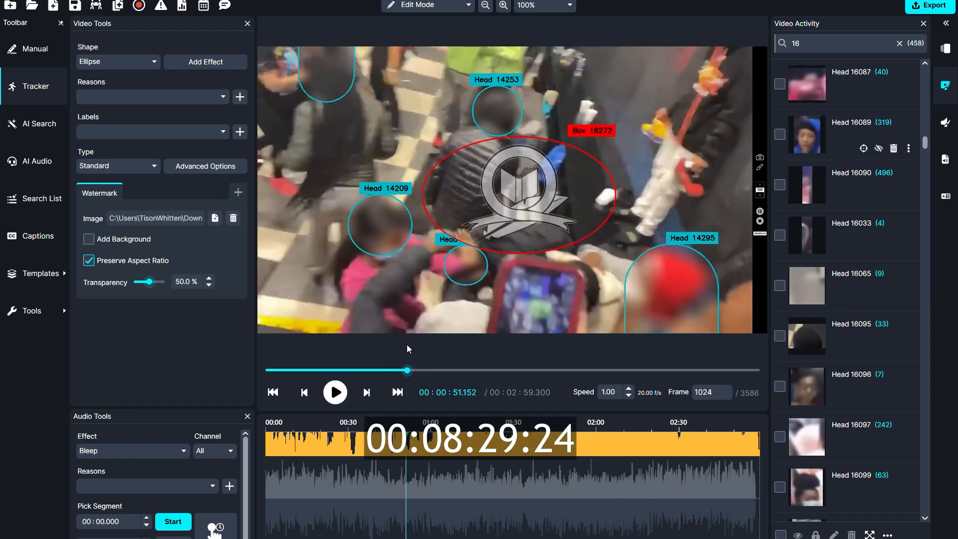
Step: Import the school-suspension PST file into the project from this device, using MASTER FOLDER > 2026 > Q2 > Webinar 6-17 > Emails
{"action": "left_click", "coordinate": [946, 48]}
{"action": "left_click", "coordinate": [781, 534]}
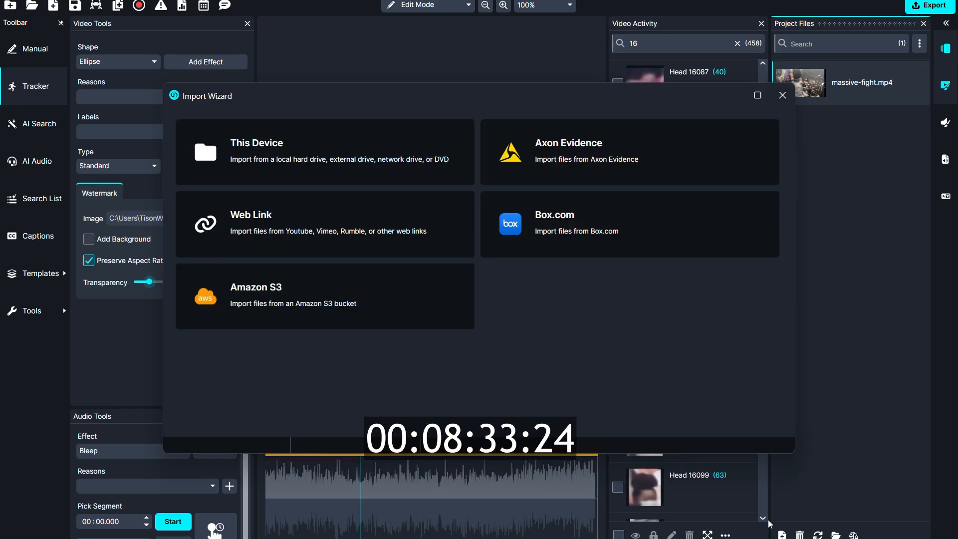
{"action": "left_click", "coordinate": [323, 179]}
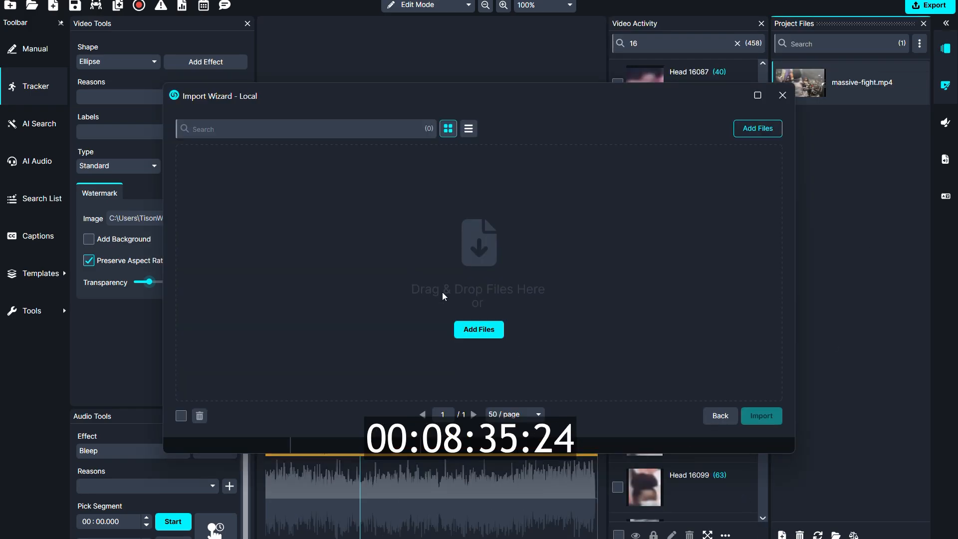
{"action": "left_click", "coordinate": [478, 330]}
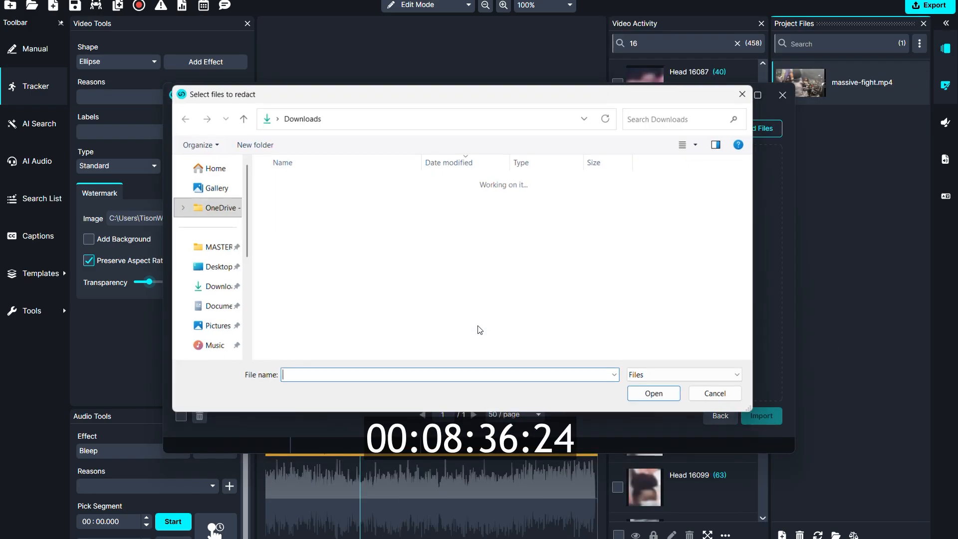
{"action": "left_click", "coordinate": [229, 248]}
{"action": "double_click", "coordinate": [310, 182]}
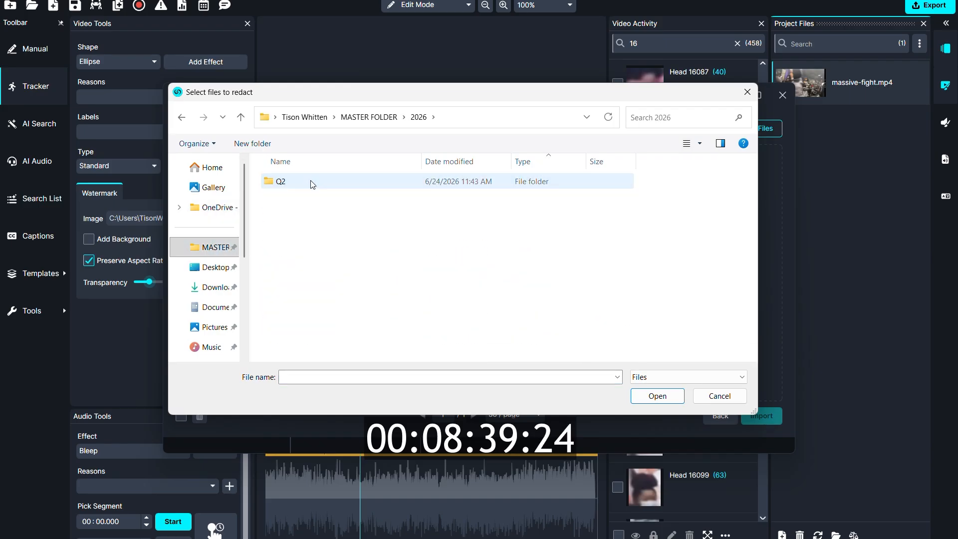
{"action": "double_click", "coordinate": [311, 182]}
{"action": "double_click", "coordinate": [324, 255]}
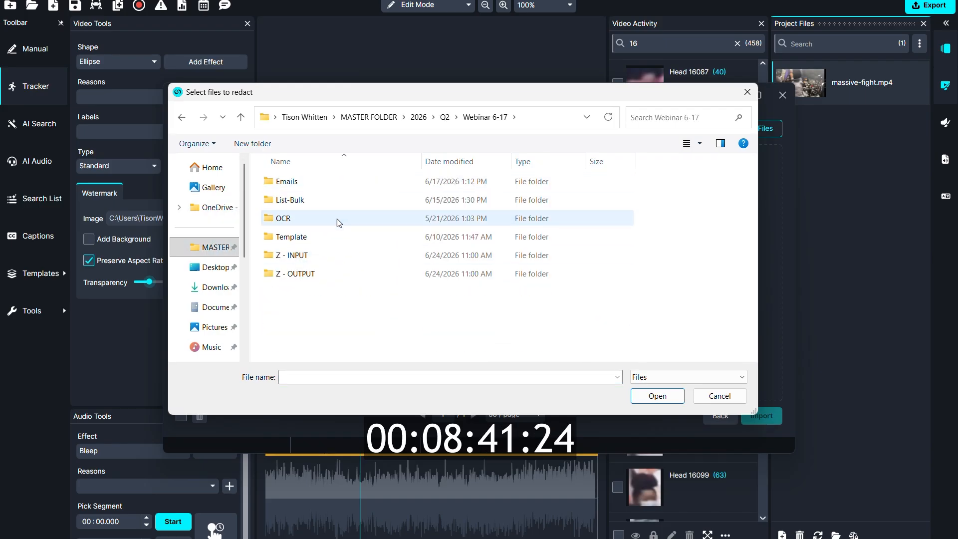
{"action": "double_click", "coordinate": [353, 175]}
{"action": "left_click", "coordinate": [341, 295]}
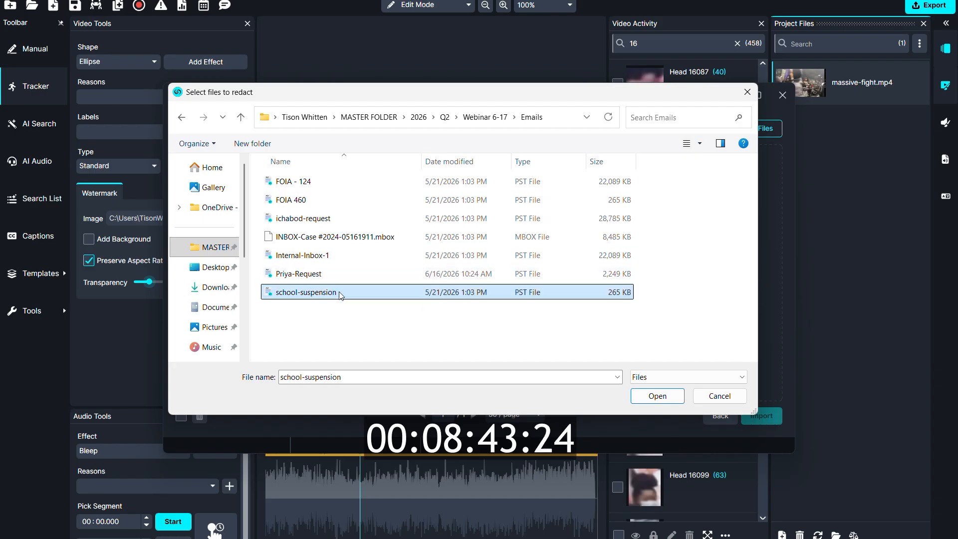
{"action": "left_click", "coordinate": [640, 397]}
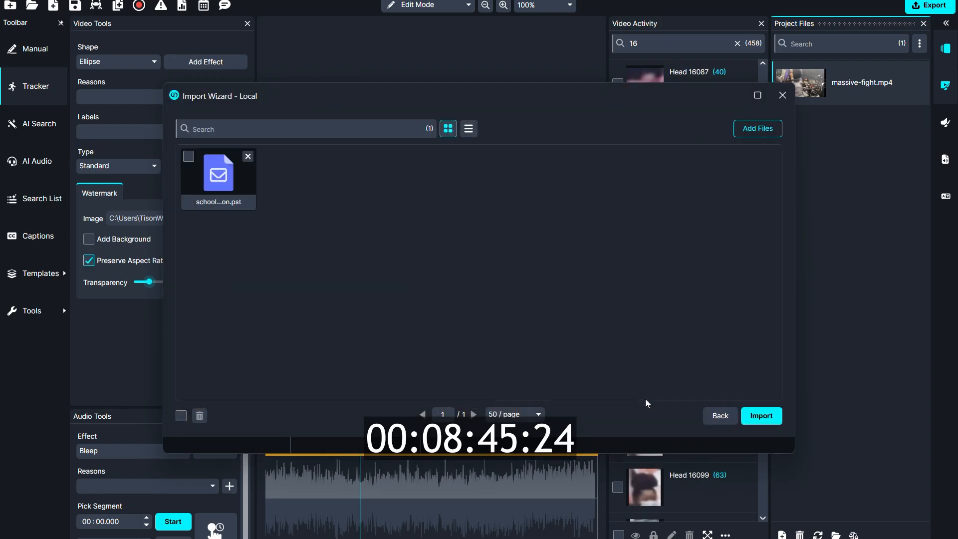
{"action": "left_click", "coordinate": [762, 417]}
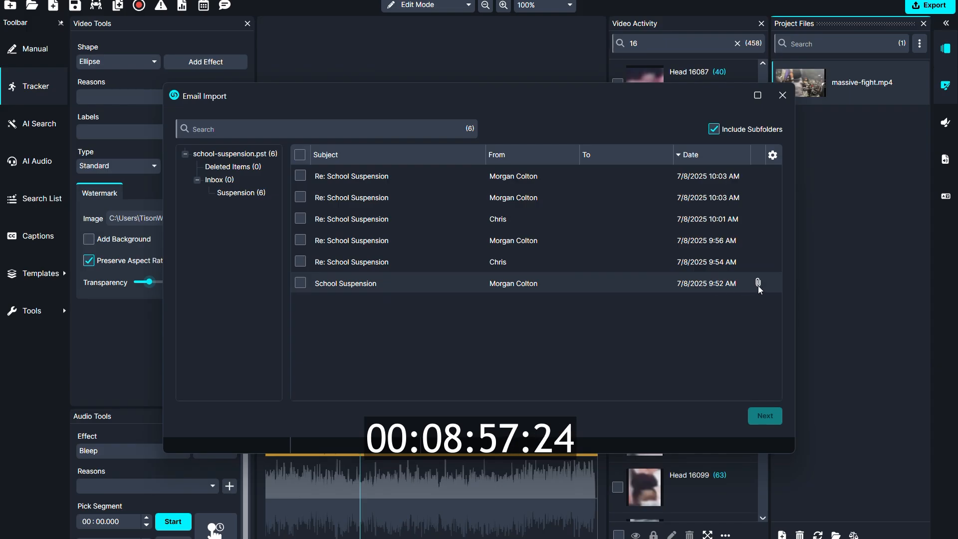
Step: Preview the "School Suspension" email and inspect its attached suspension letter PDF
{"action": "double_click", "coordinate": [706, 283]}
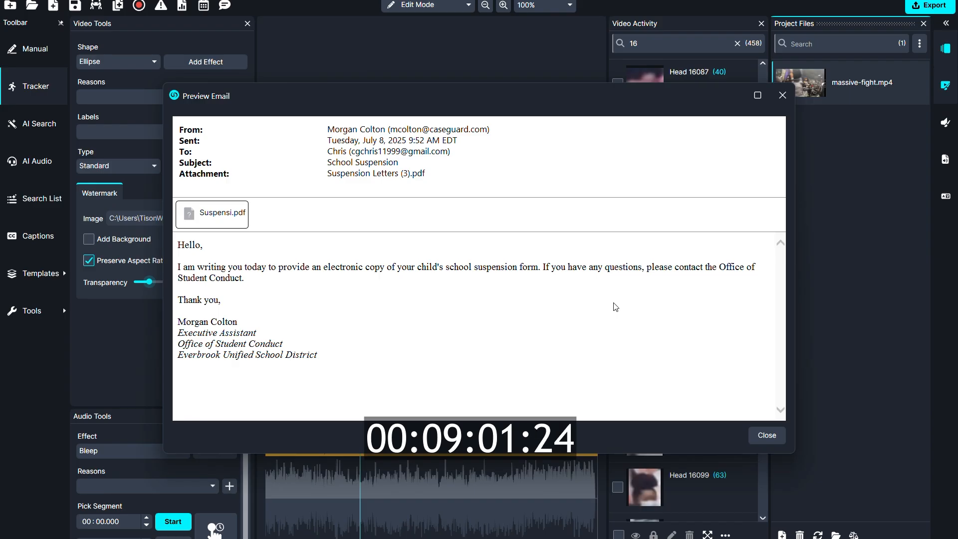
{"action": "double_click", "coordinate": [223, 212]}
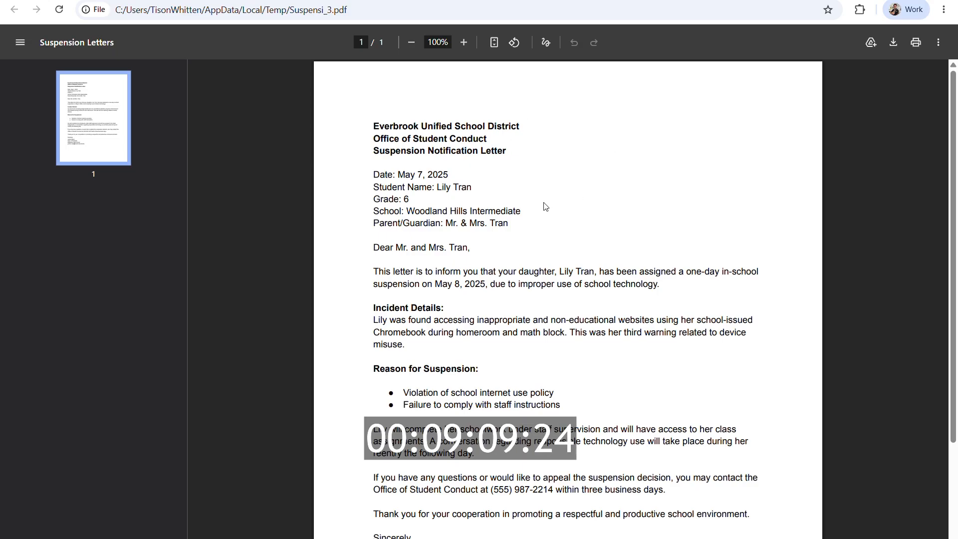
{"action": "left_click", "coordinate": [887, 0]}
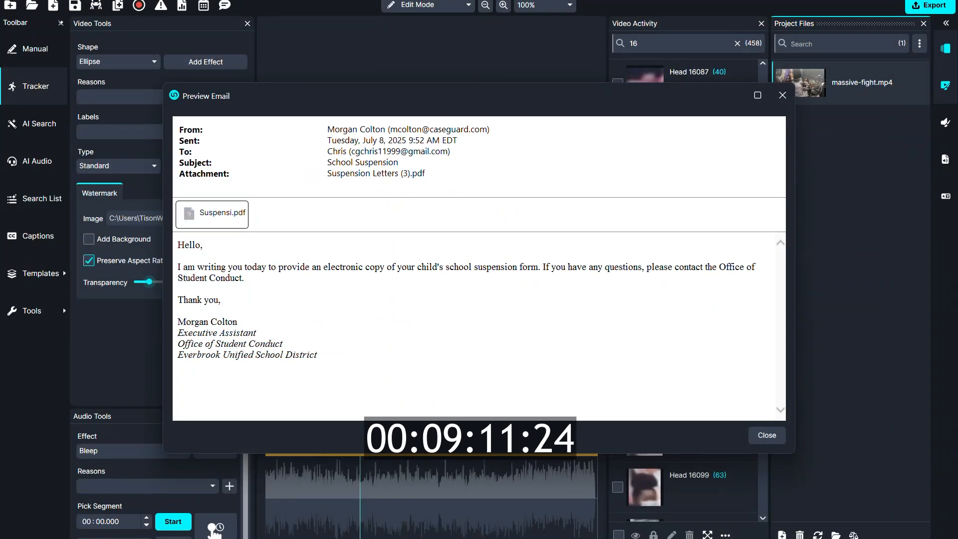
{"action": "left_click", "coordinate": [770, 433]}
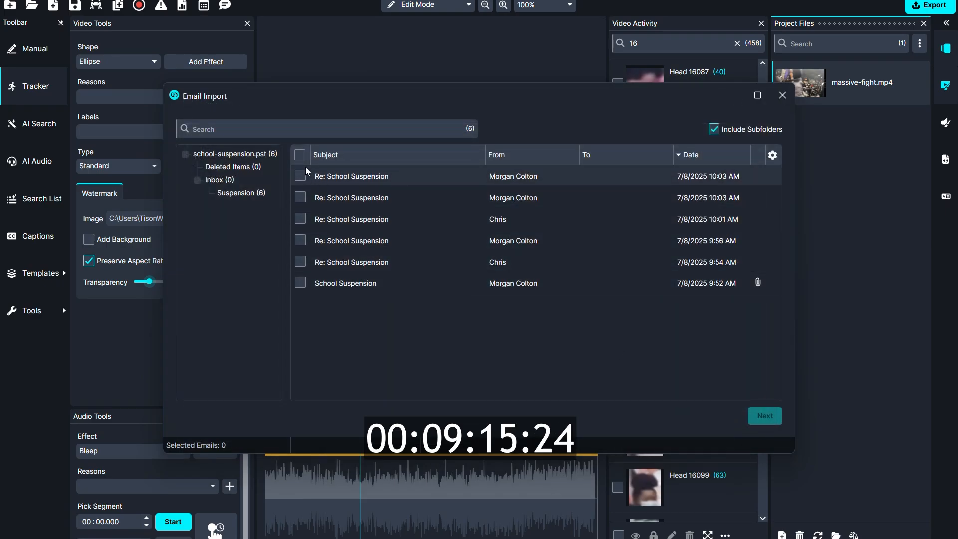
Step: Select all emails in the PST file and import them with their printable attachments as a PDF
{"action": "left_click", "coordinate": [300, 155]}
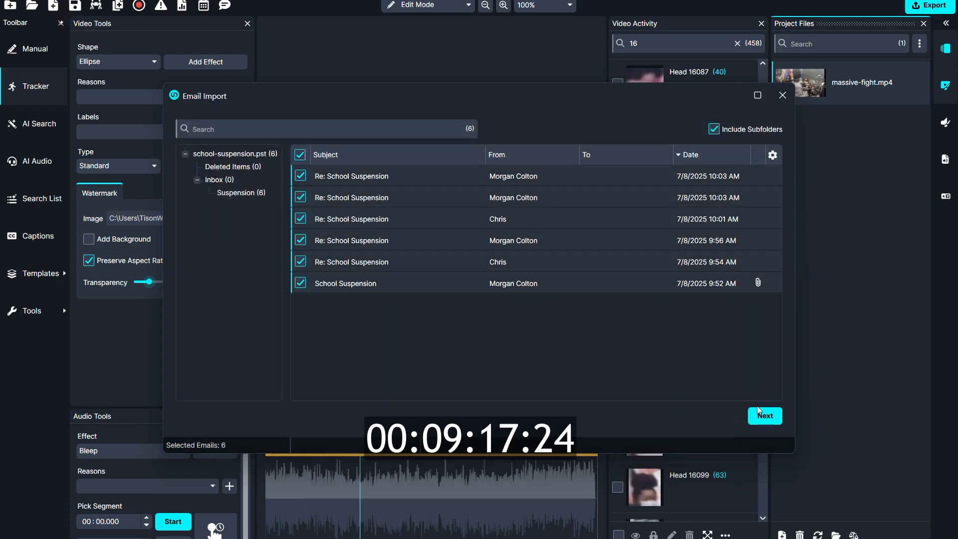
{"action": "left_click", "coordinate": [759, 413]}
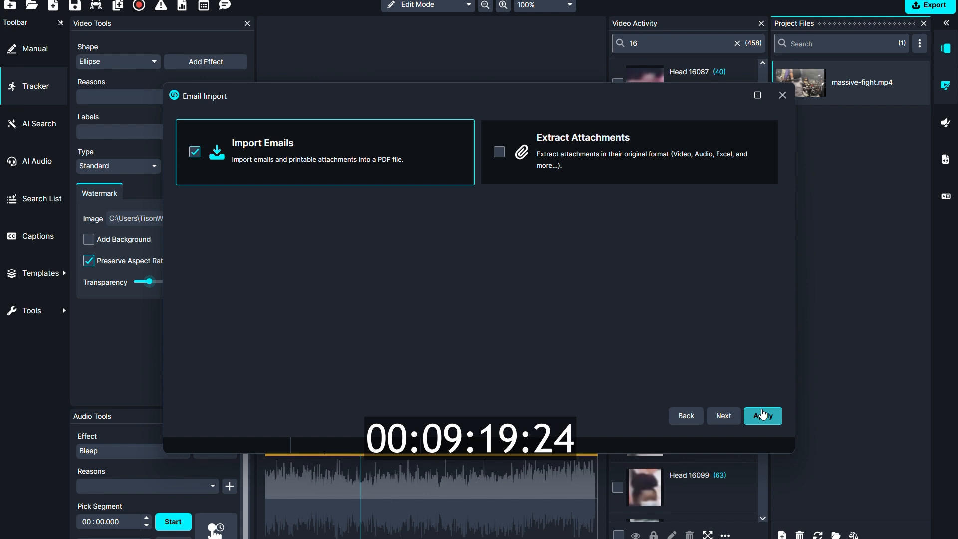
{"action": "left_click", "coordinate": [763, 414]}
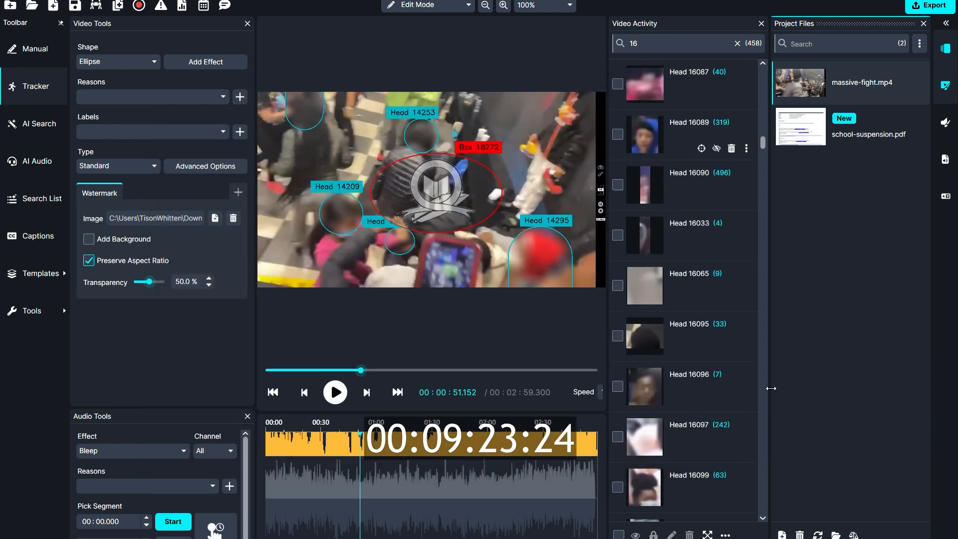
Step: Open school-suspension.pdf from the project files and review the email thread on page 3
{"action": "left_click", "coordinate": [847, 124]}
{"action": "left_click", "coordinate": [506, 300]}
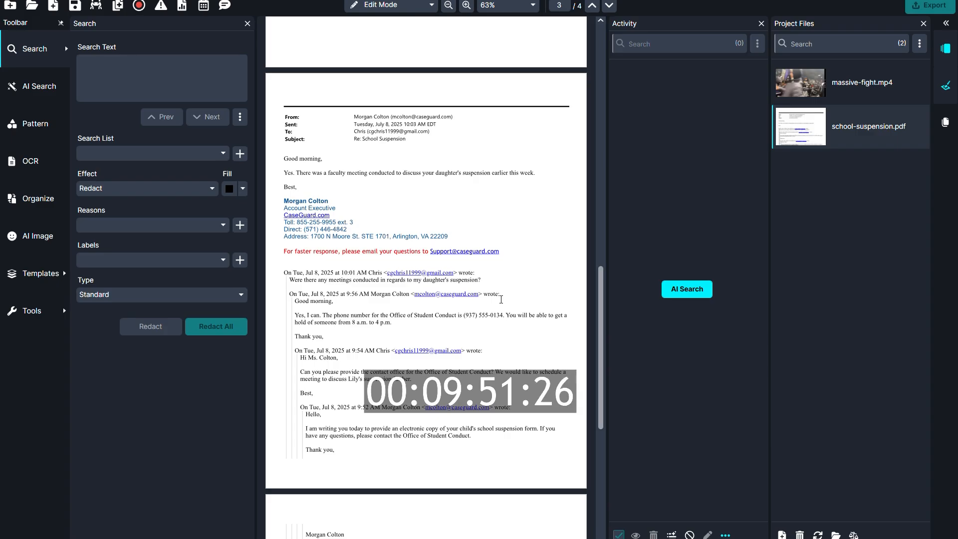
Step: Run AI Search on all pages with the Cloud Based AI Model in English, detecting and redacting Name, Address, Date/Time and Email
{"action": "left_click", "coordinate": [669, 297]}
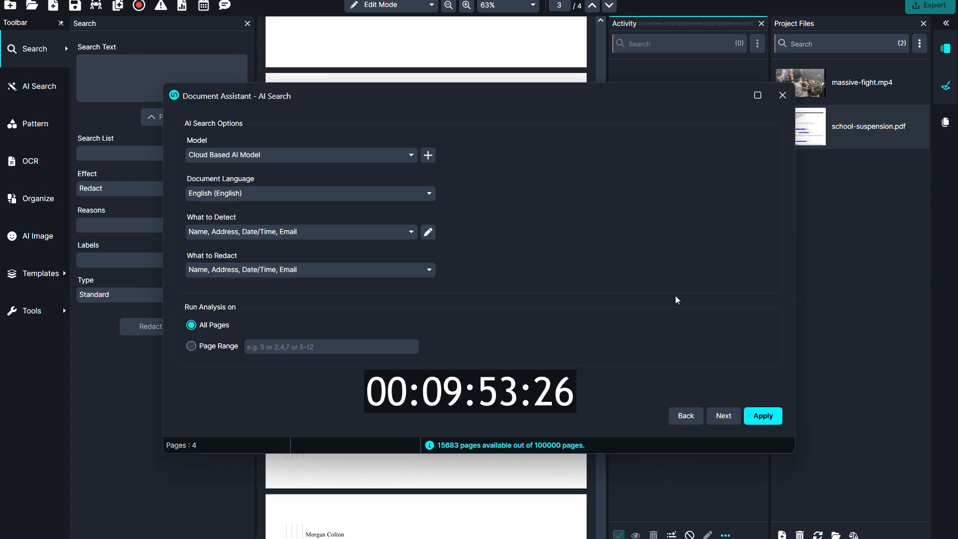
{"action": "left_click", "coordinate": [414, 232]}
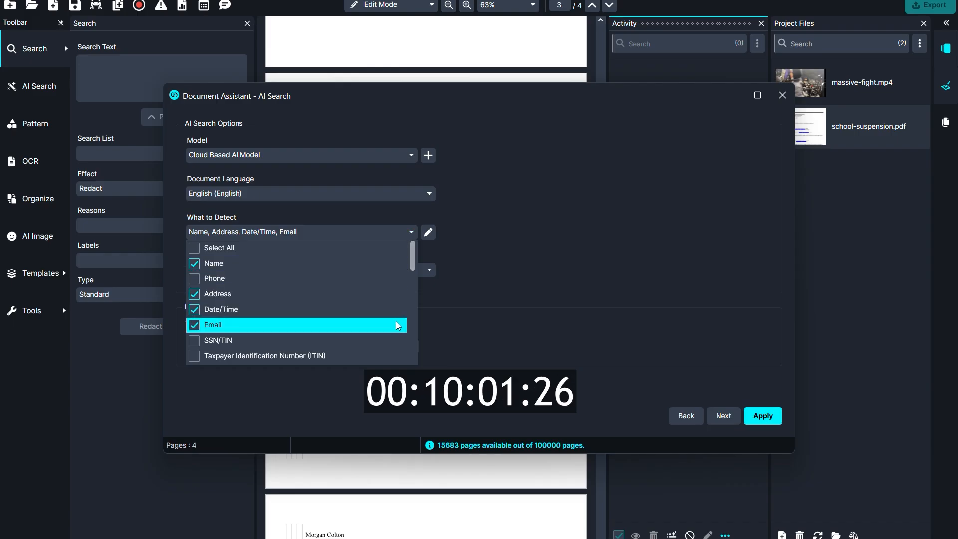
{"action": "left_click", "coordinate": [464, 316]}
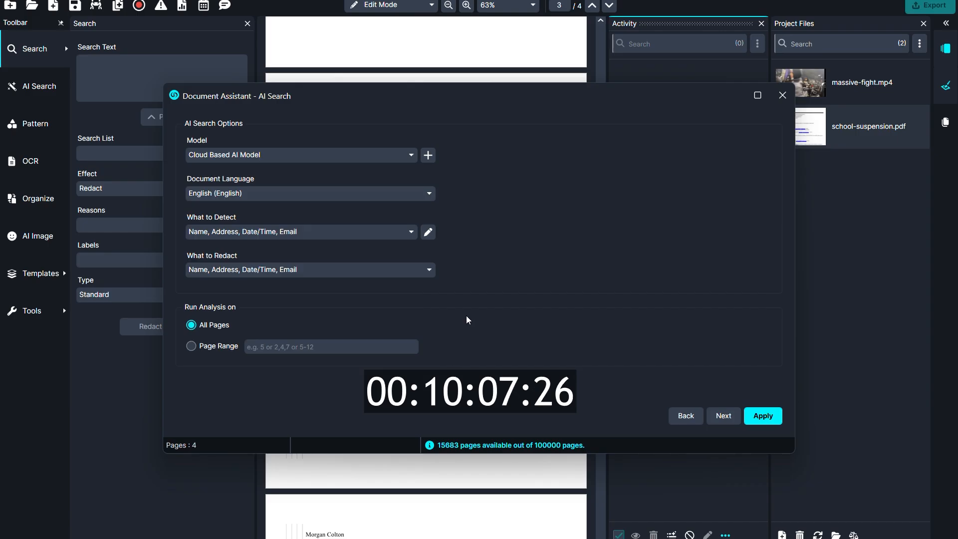
{"action": "left_click", "coordinate": [425, 194]}
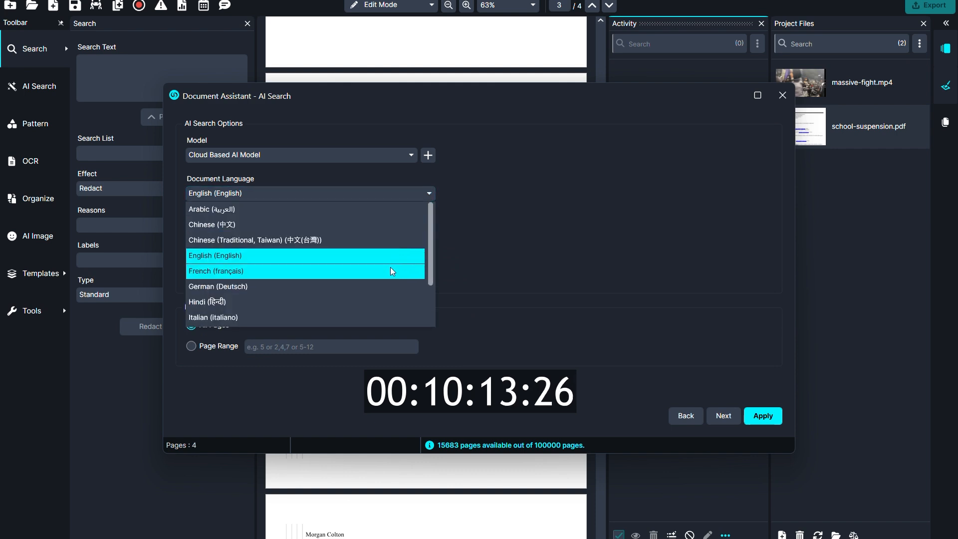
{"action": "left_click_drag", "start_coordinate": [430, 250], "coordinate": [418, 316]}
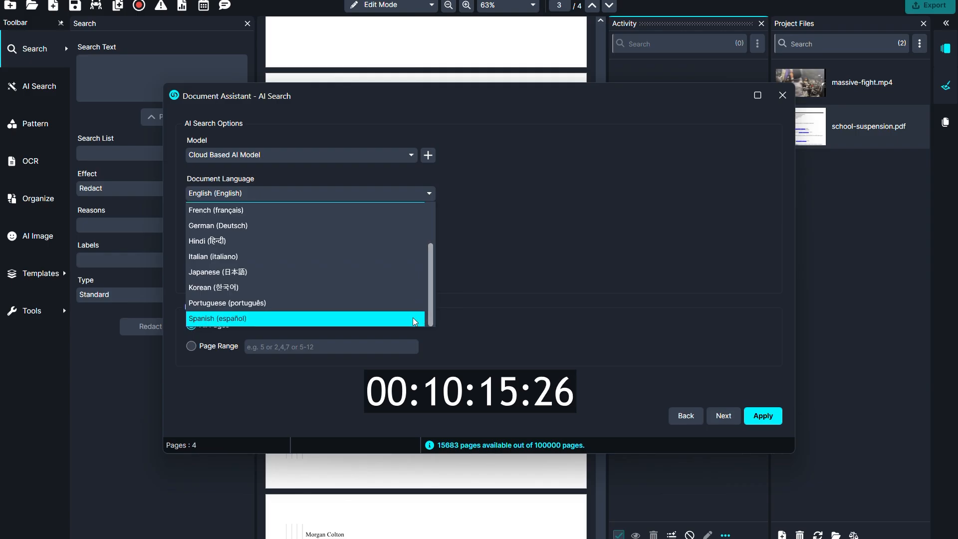
{"action": "left_click", "coordinate": [486, 323]}
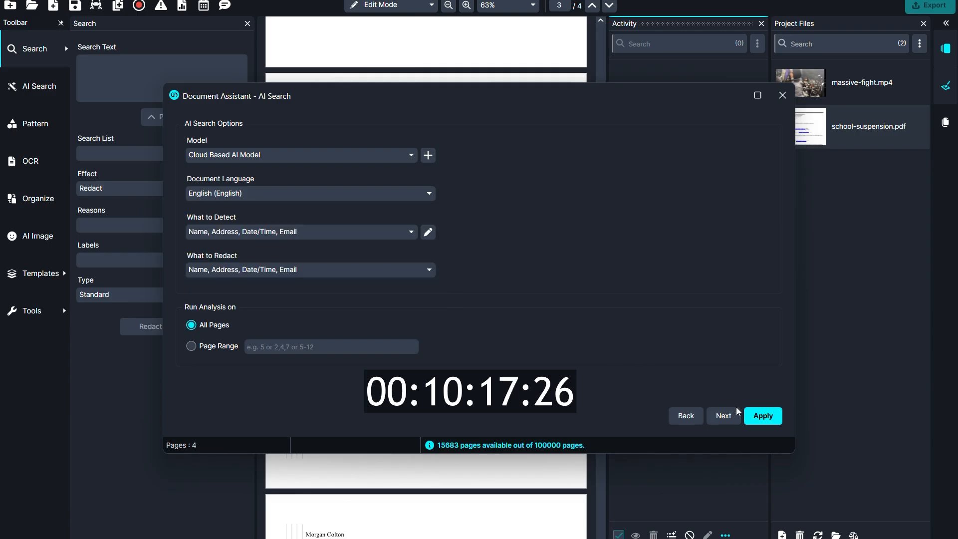
{"action": "left_click", "coordinate": [761, 418]}
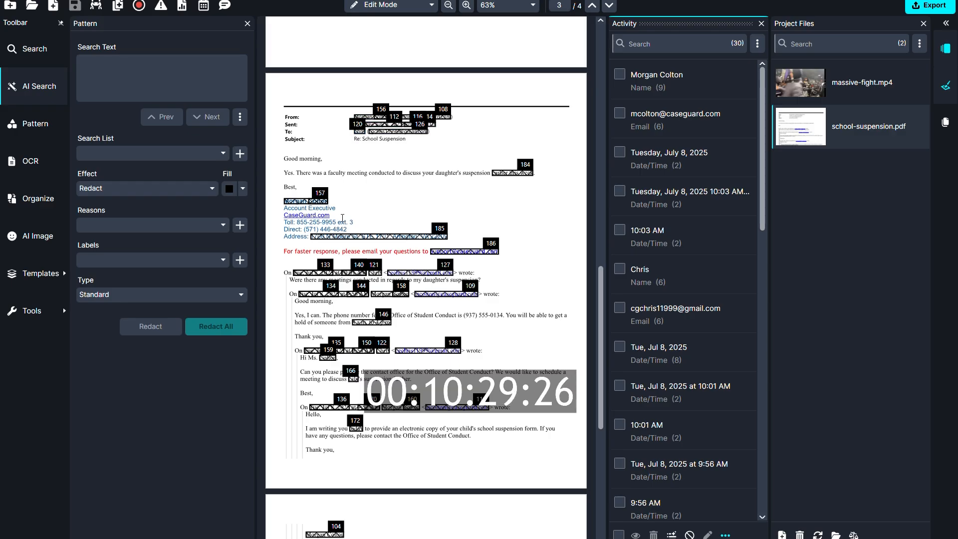
Step: Filter the detected items by the student's first name and hide the redactions of both matching name entries
{"action": "mouse_move", "coordinate": [343, 234]}
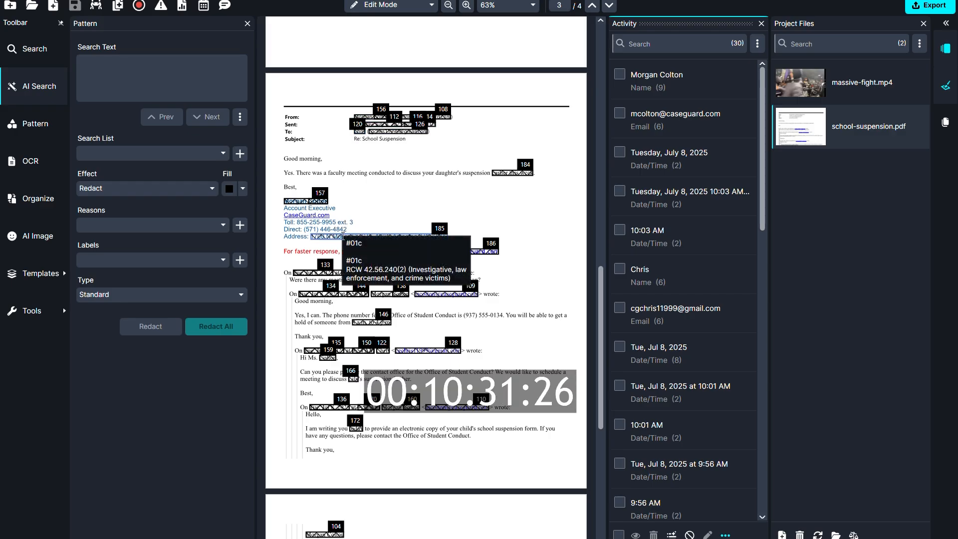
{"action": "scroll", "coordinate": [545, 349], "scroll_direction": "down", "scroll_amount": 1}
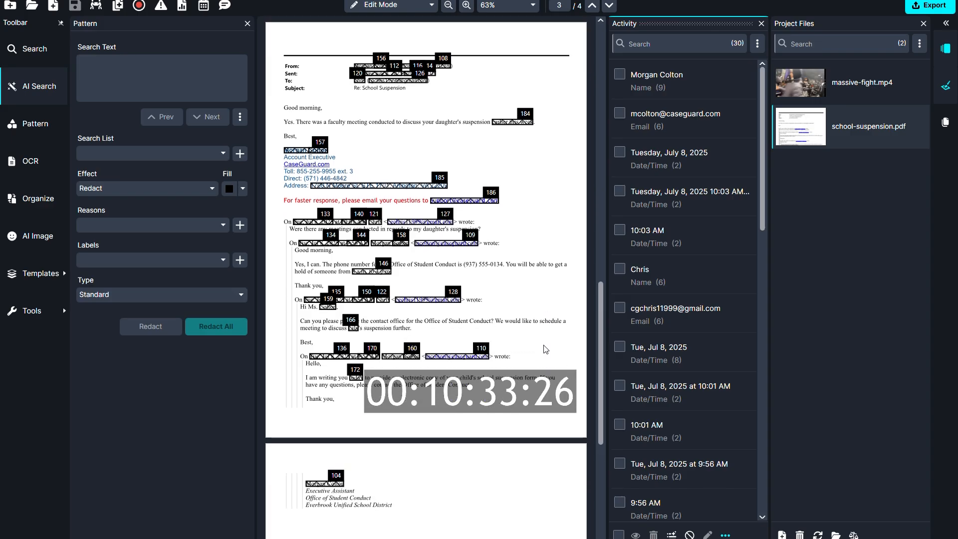
{"action": "scroll", "coordinate": [545, 349], "scroll_direction": "up", "scroll_amount": 16}
{"action": "scroll", "coordinate": [546, 349], "scroll_direction": "down", "scroll_amount": 7}
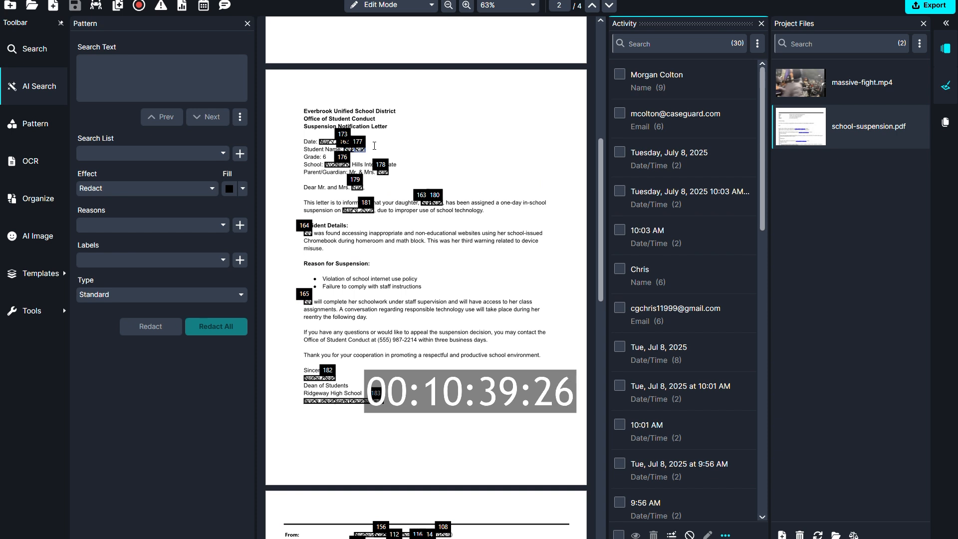
{"action": "left_click", "coordinate": [664, 48]}
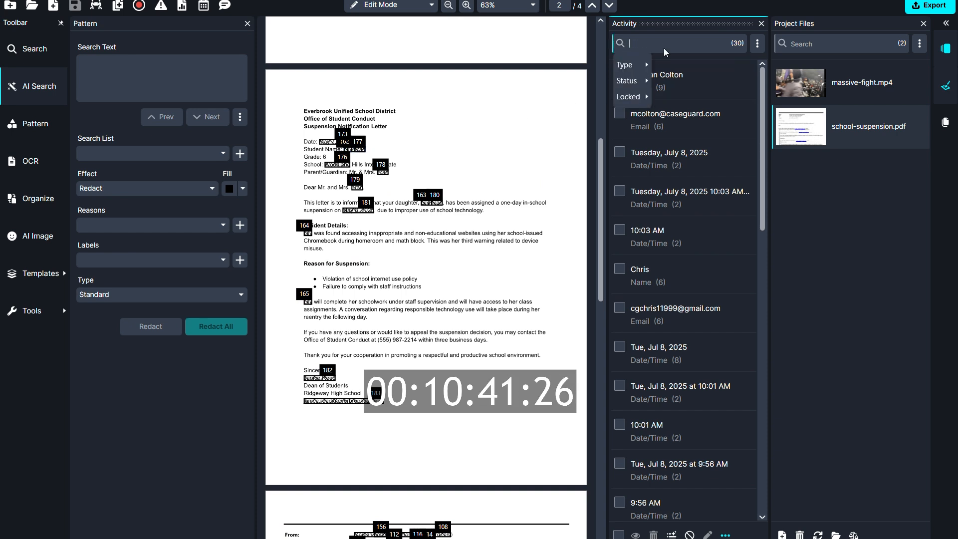
{"action": "type", "text": "lily"}
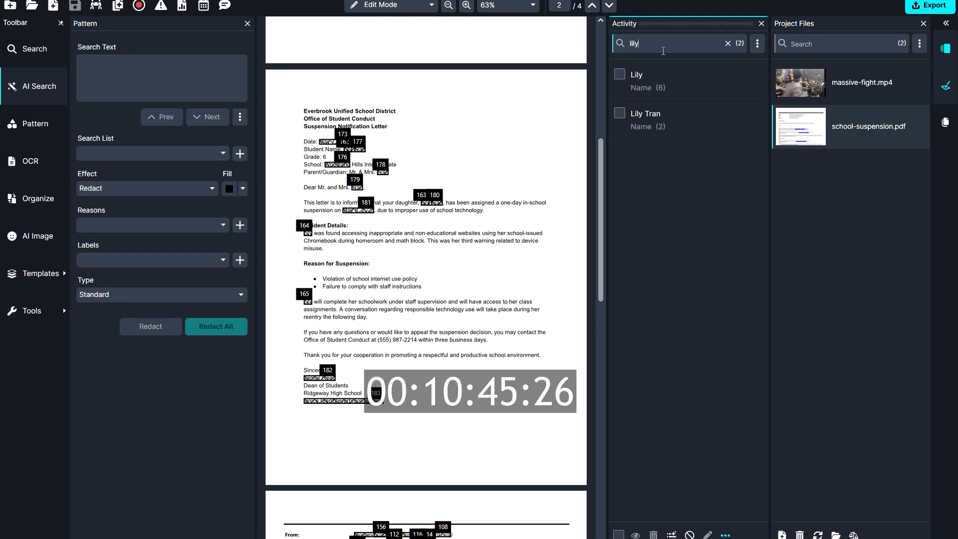
{"action": "left_click", "coordinate": [621, 115]}
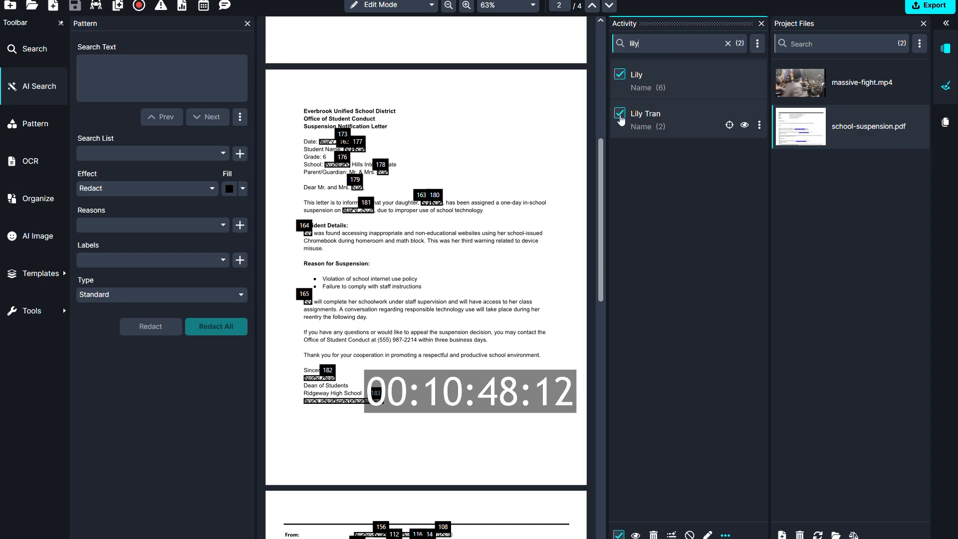
{"action": "left_click", "coordinate": [635, 535]}
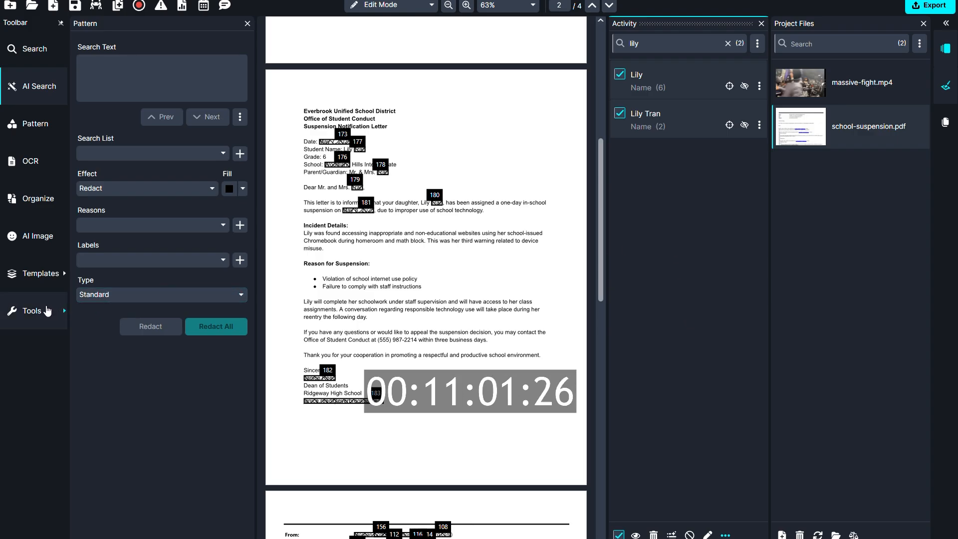
Step: Create a new document watermark named "School Logos" and continue to its settings
{"action": "left_click", "coordinate": [47, 311]}
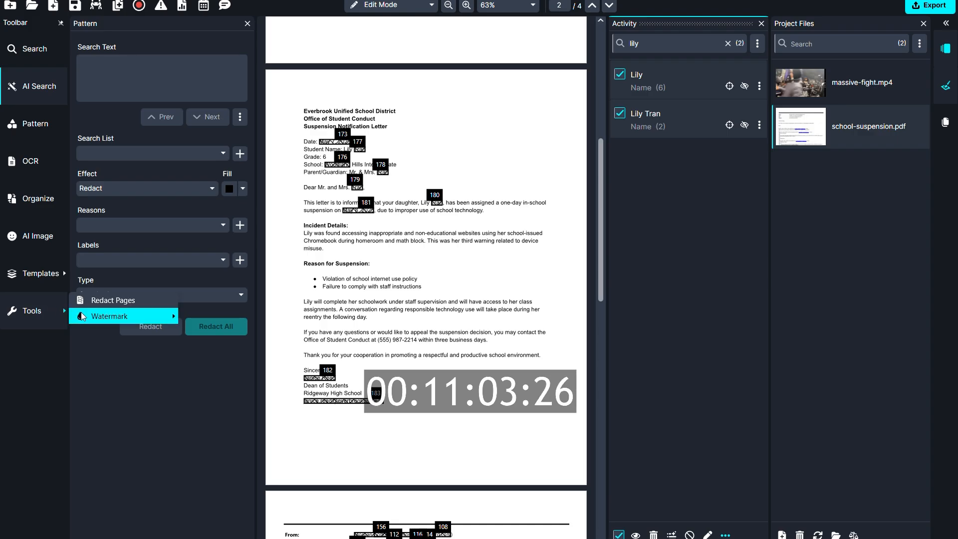
{"action": "mouse_move", "coordinate": [90, 316]}
{"action": "left_click", "coordinate": [207, 316]}
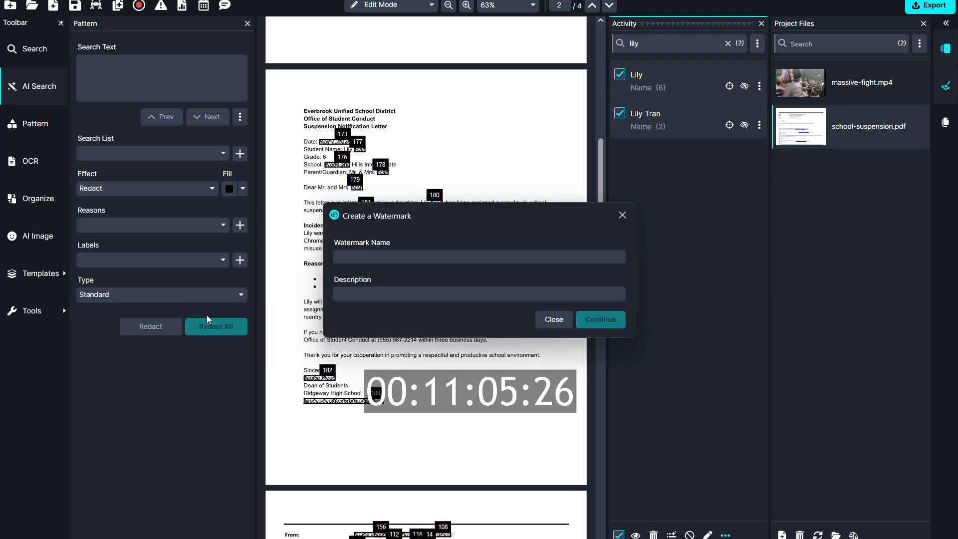
{"action": "type", "text": "Schoo"}
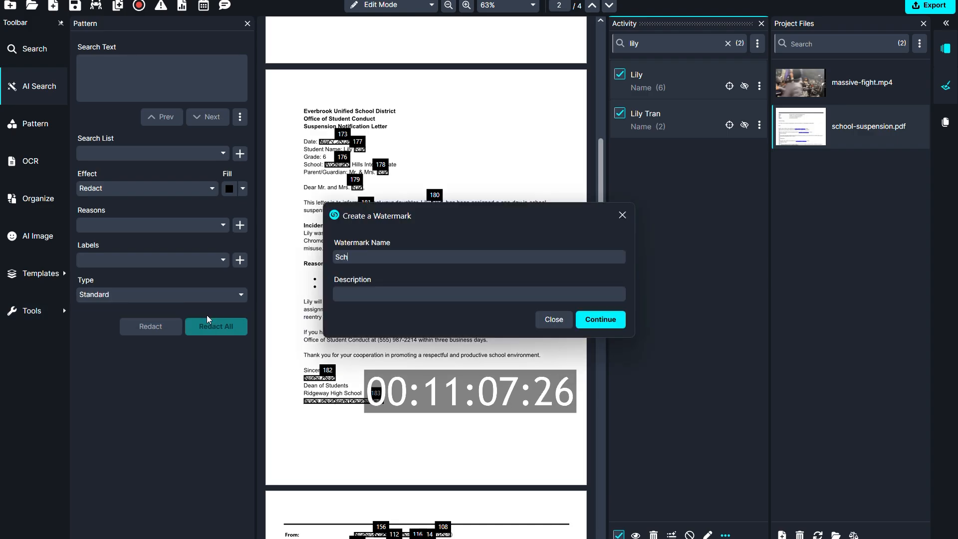
{"action": "type", "text": "l Logos"}
{"action": "left_click", "coordinate": [594, 322]}
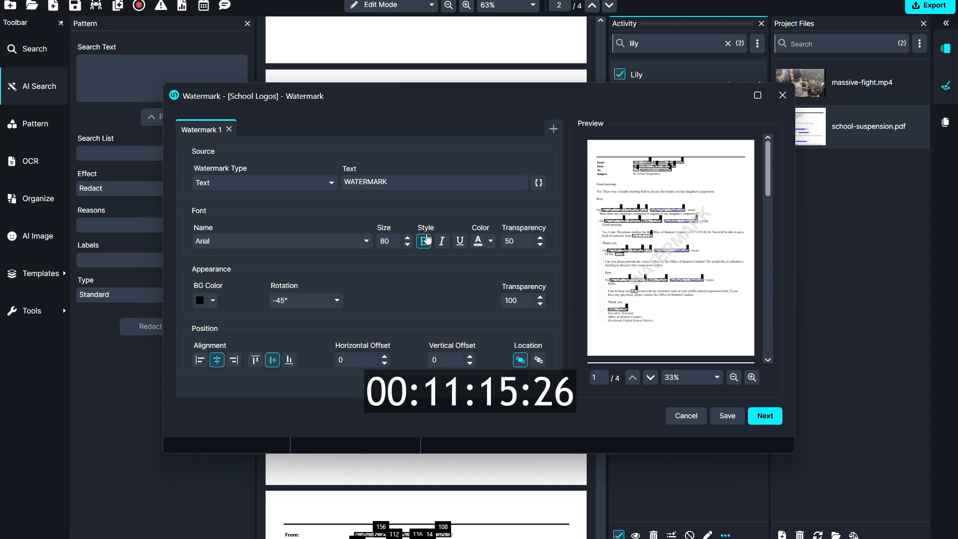
Step: Set the watermark type to Image and load logo_school.png from the Downloads folder
{"action": "left_click", "coordinate": [331, 183]}
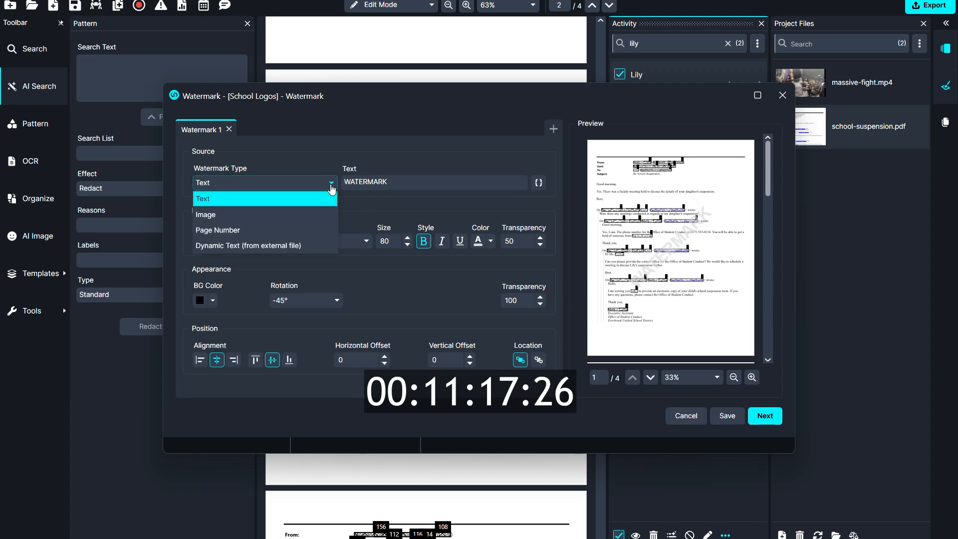
{"action": "left_click", "coordinate": [316, 215]}
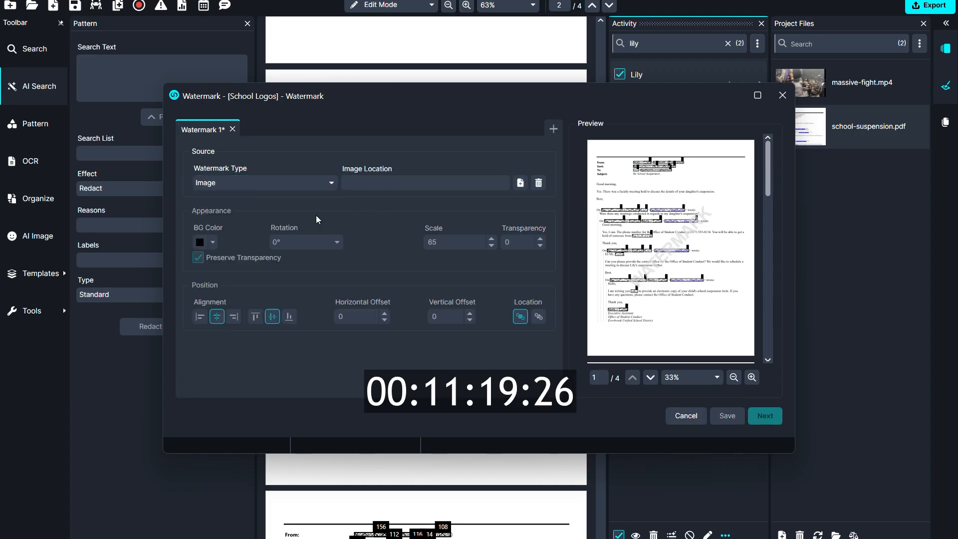
{"action": "left_click", "coordinate": [520, 183]}
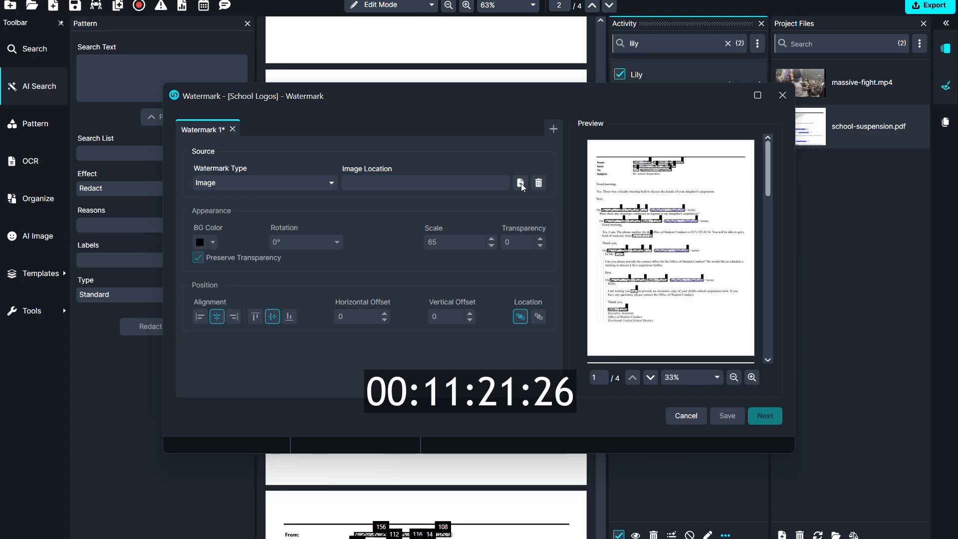
{"action": "left_click", "coordinate": [199, 286]}
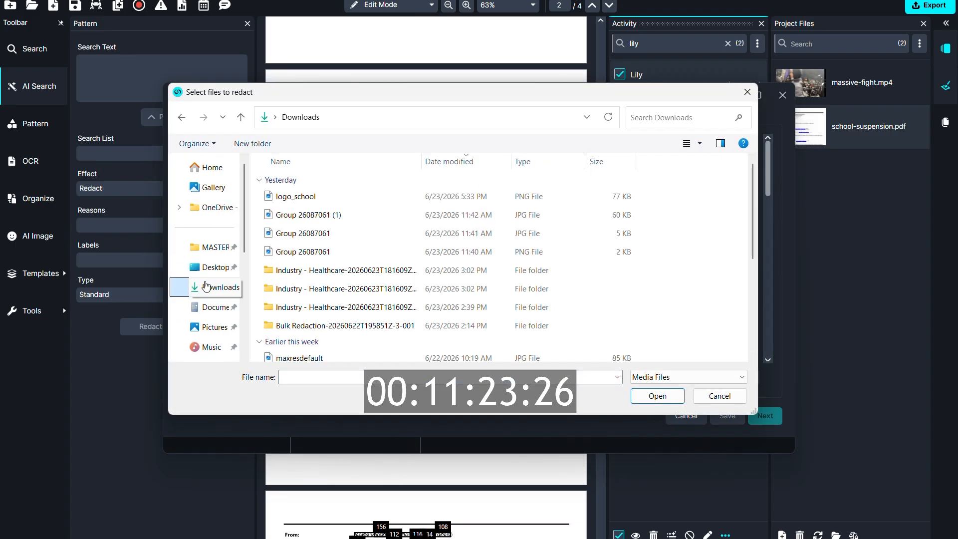
{"action": "left_click", "coordinate": [299, 197]}
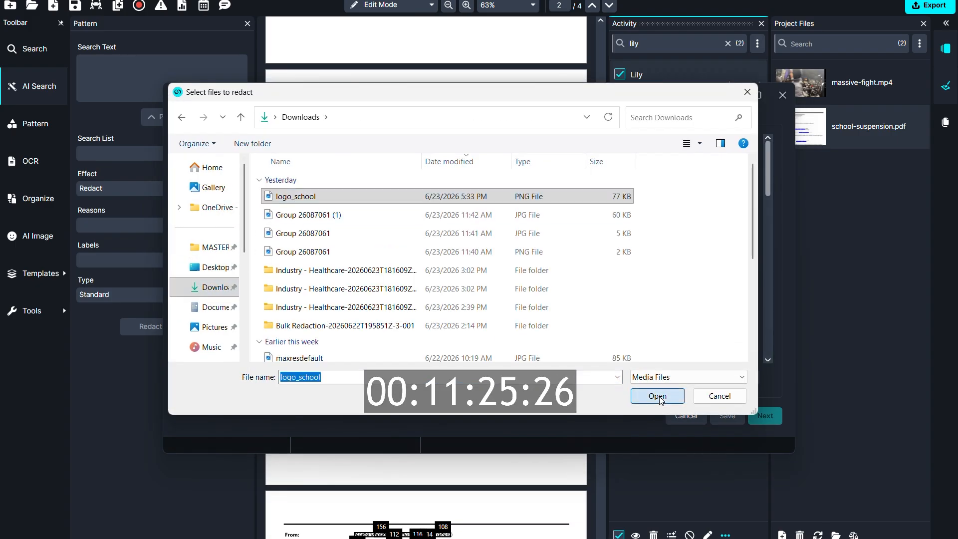
{"action": "left_click", "coordinate": [658, 396]}
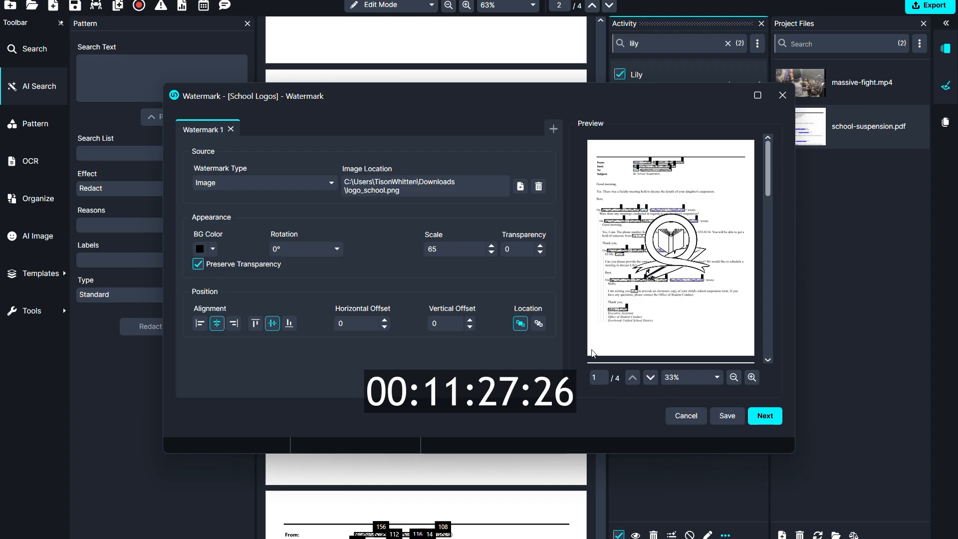
Step: Set the logo watermark's transparency to 50 and apply it to all pages
{"action": "left_click", "coordinate": [507, 245]}
{"action": "type", "text": "50"}
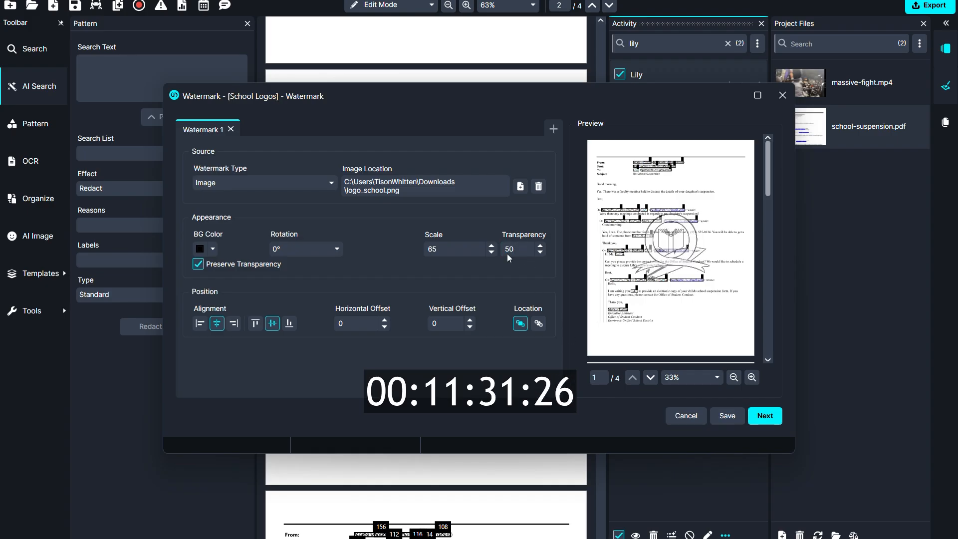
{"action": "left_click", "coordinate": [764, 417]}
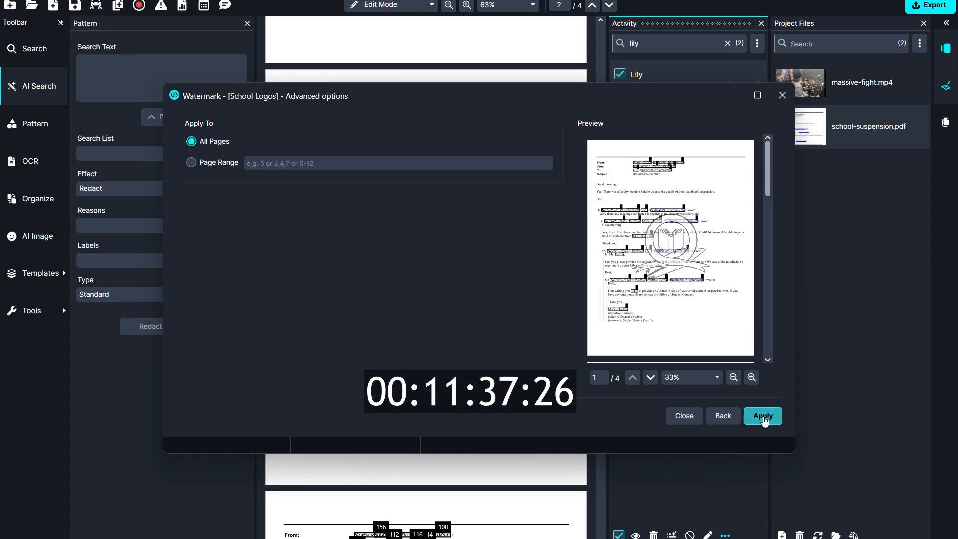
{"action": "left_click", "coordinate": [765, 420]}
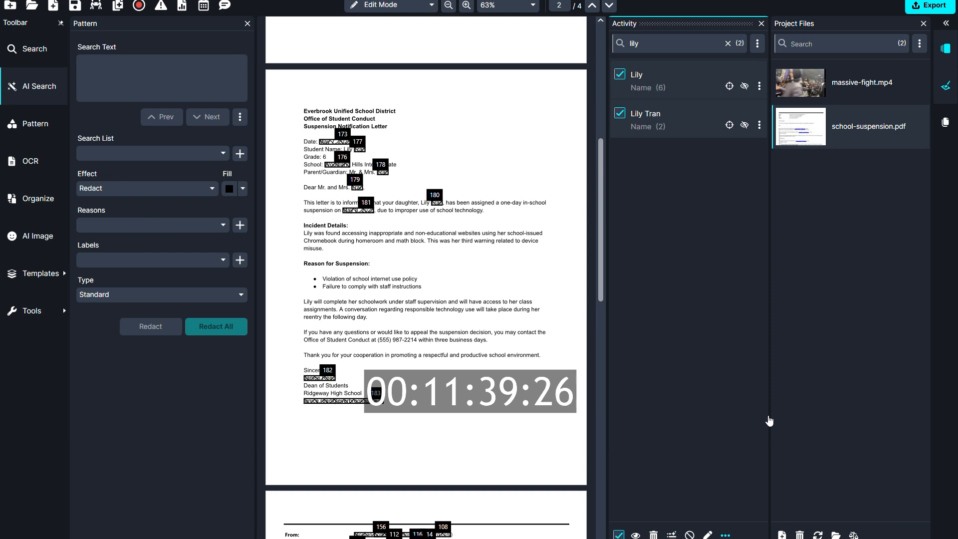